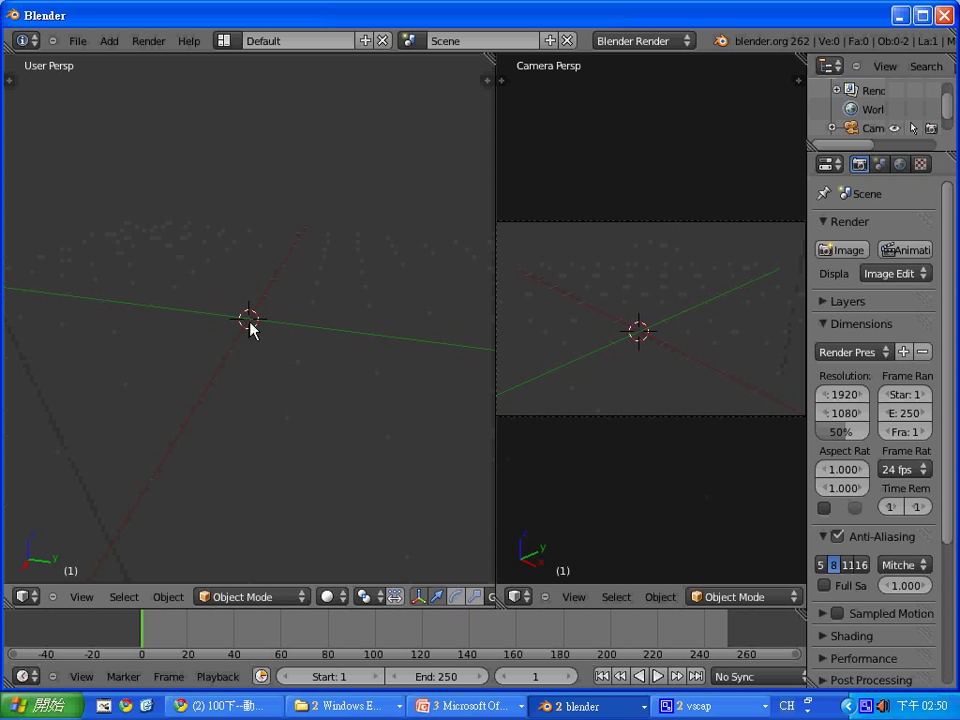
Step: Set the left 3D viewport to the Front view in orthographic projection
click(80, 597)
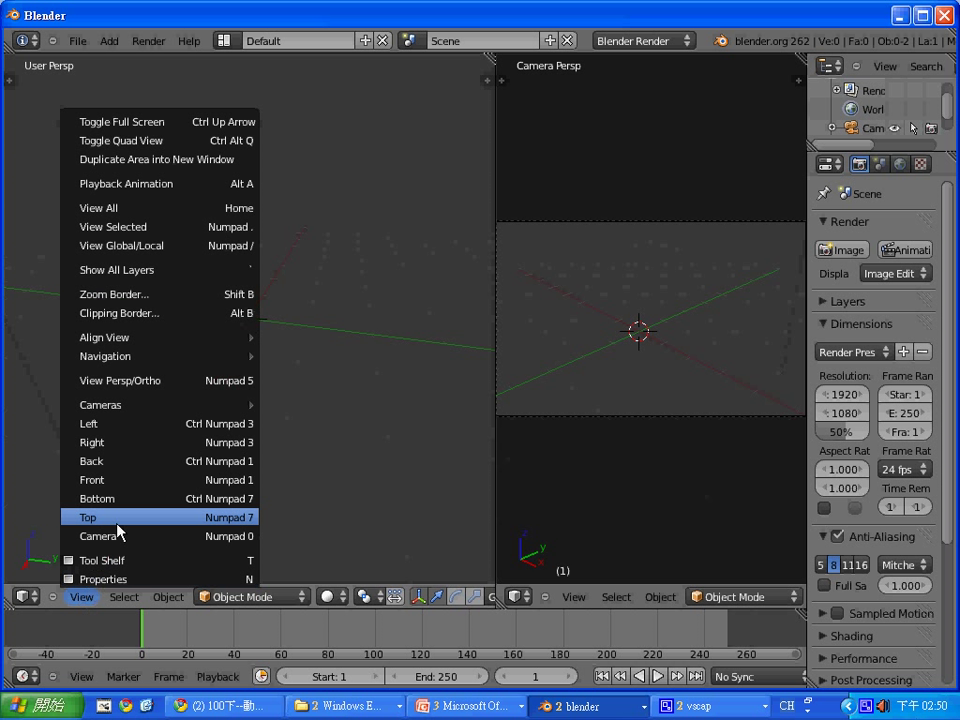
click(130, 490)
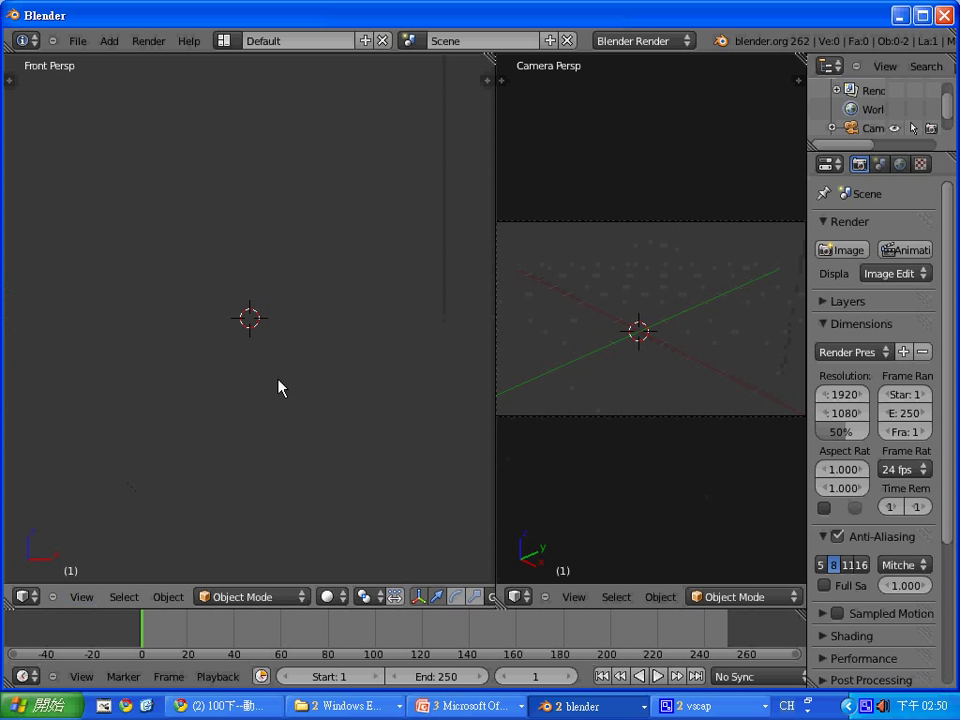
shift+middle_drag(325, 268, 320, 341)
click(80, 599)
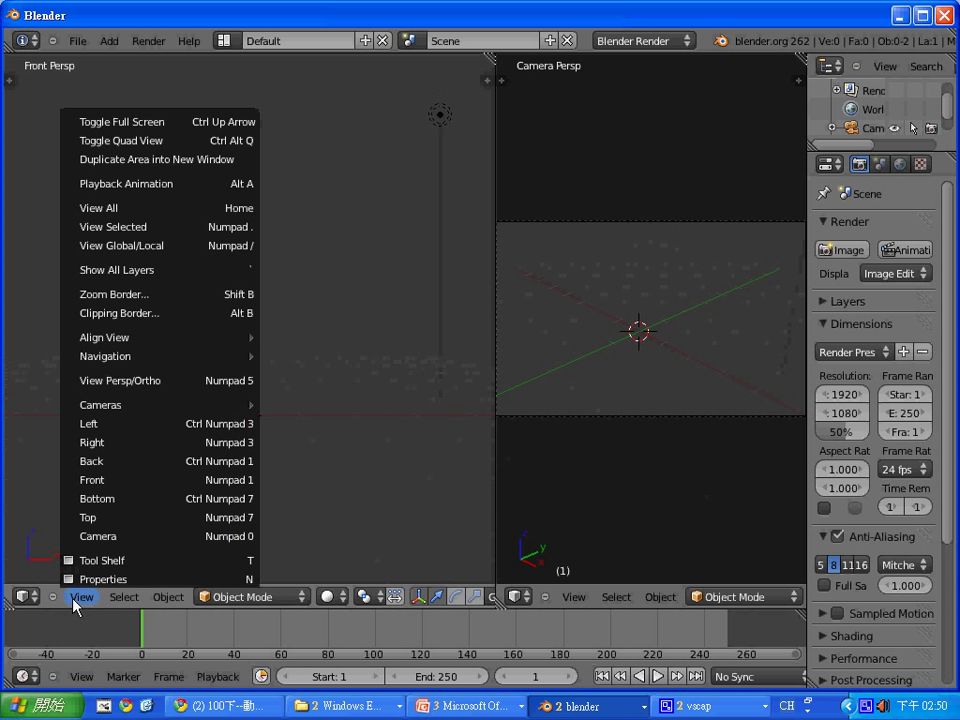
click(127, 485)
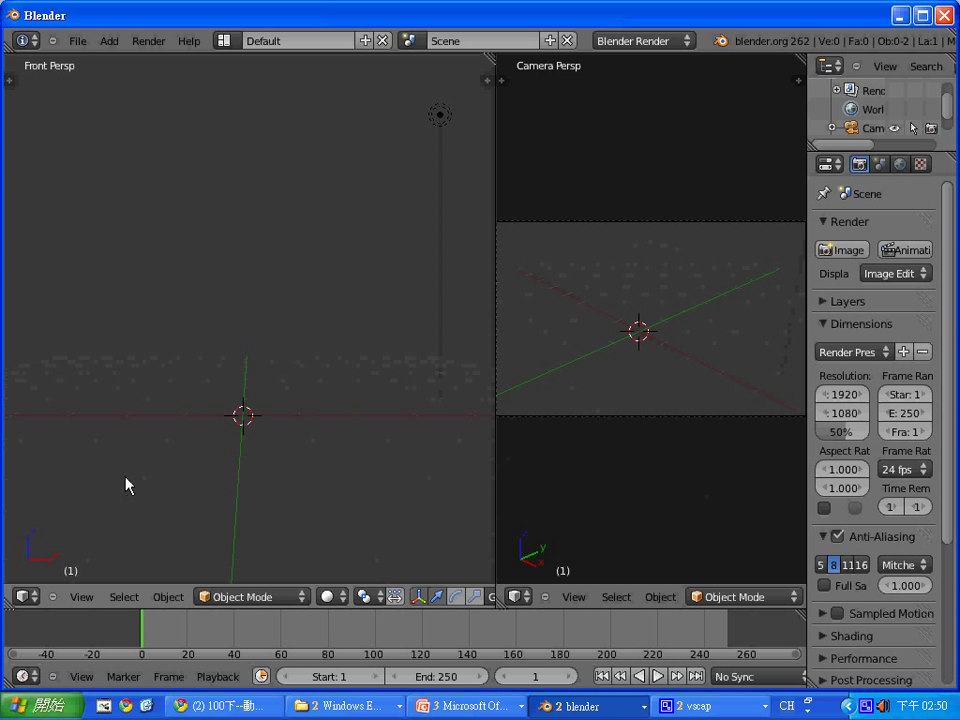
scroll(332, 434, down, 1)
middle_drag(322, 323, 328, 369)
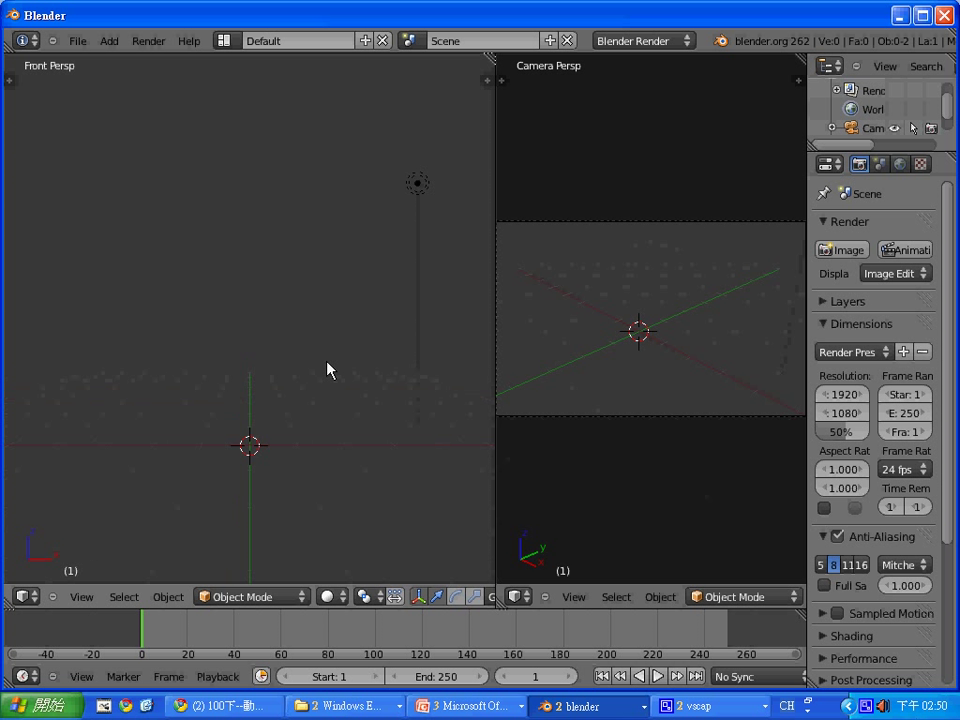
click(81, 598)
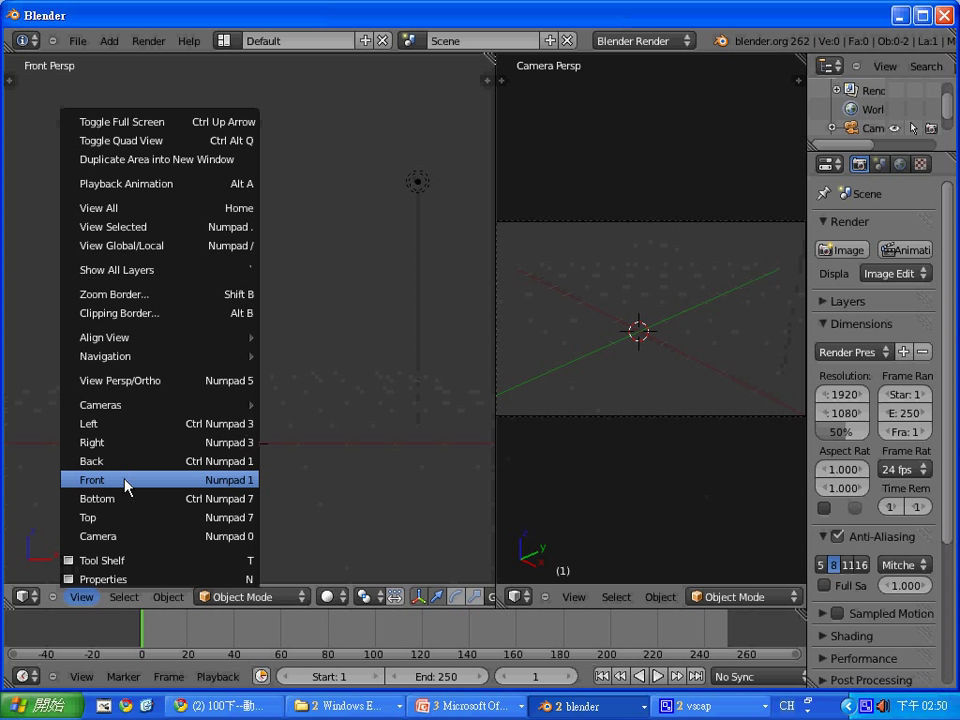
click(144, 386)
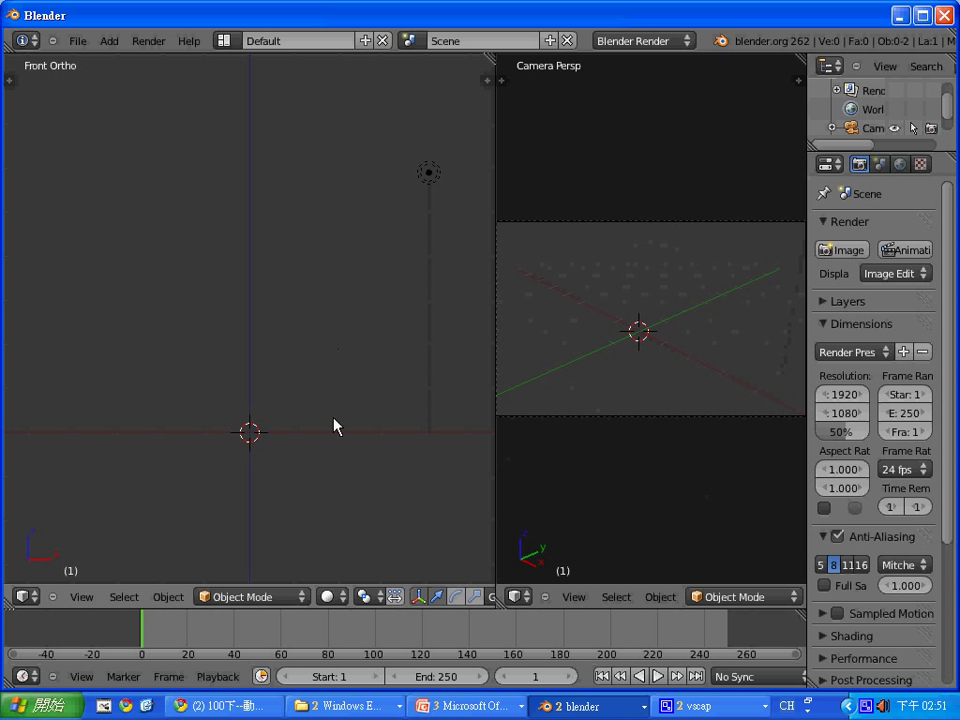
mouse_move(324, 399)
shift+middle_down()
mouse_move(287, 508)
mouse_move(321, 386)
mouse_move(303, 378)
mouse_move(317, 379)
mouse_move(328, 345)
mouse_move(317, 386)
mouse_move(328, 343)
mouse_move(319, 399)
mouse_move(314, 383)
shift+middle_up()
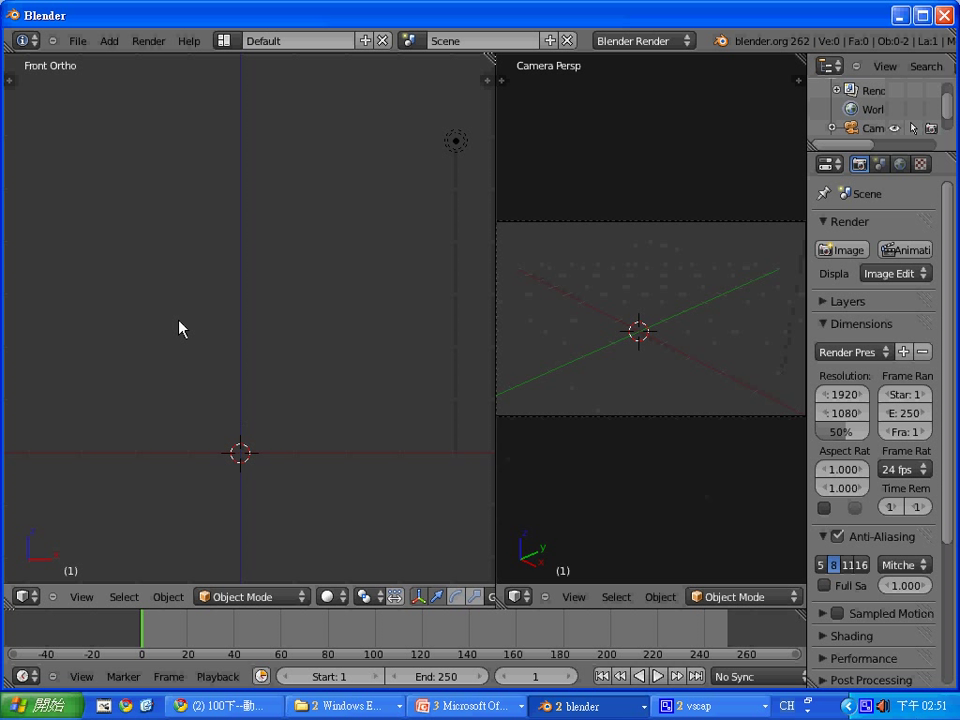
Step: Add a mesh cube at the 3D cursor and place it near the origin
key(shift+a)
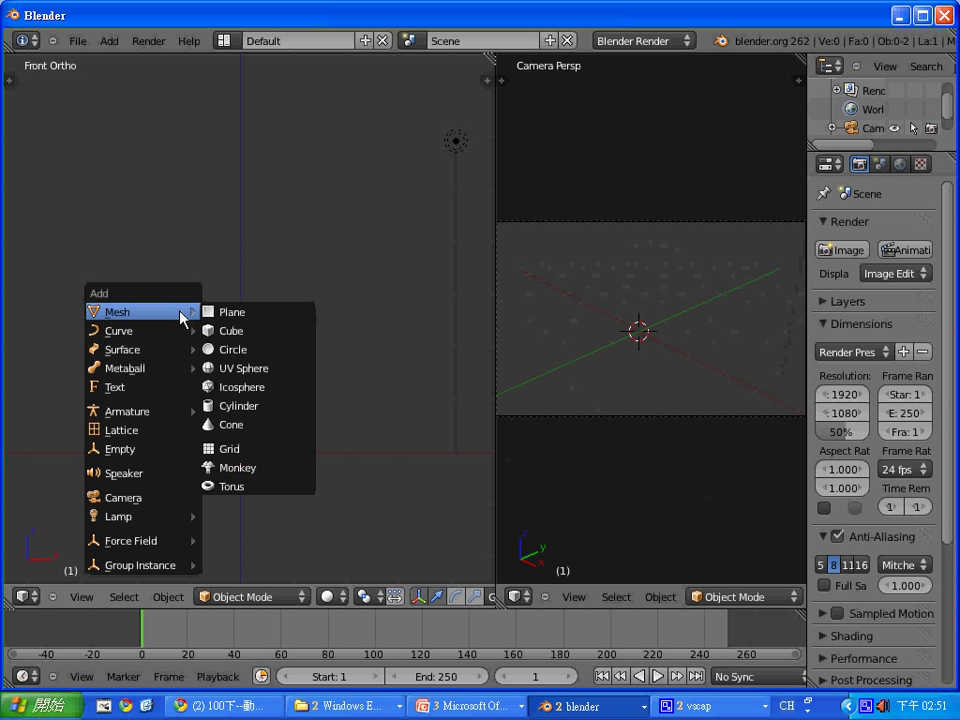
click(272, 331)
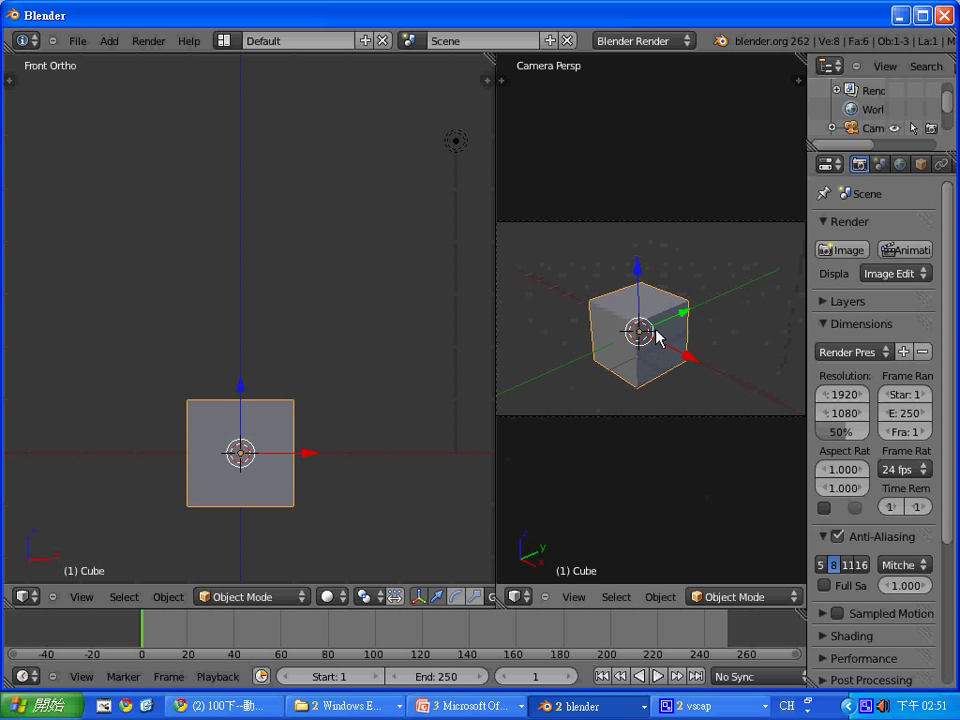
key(g)
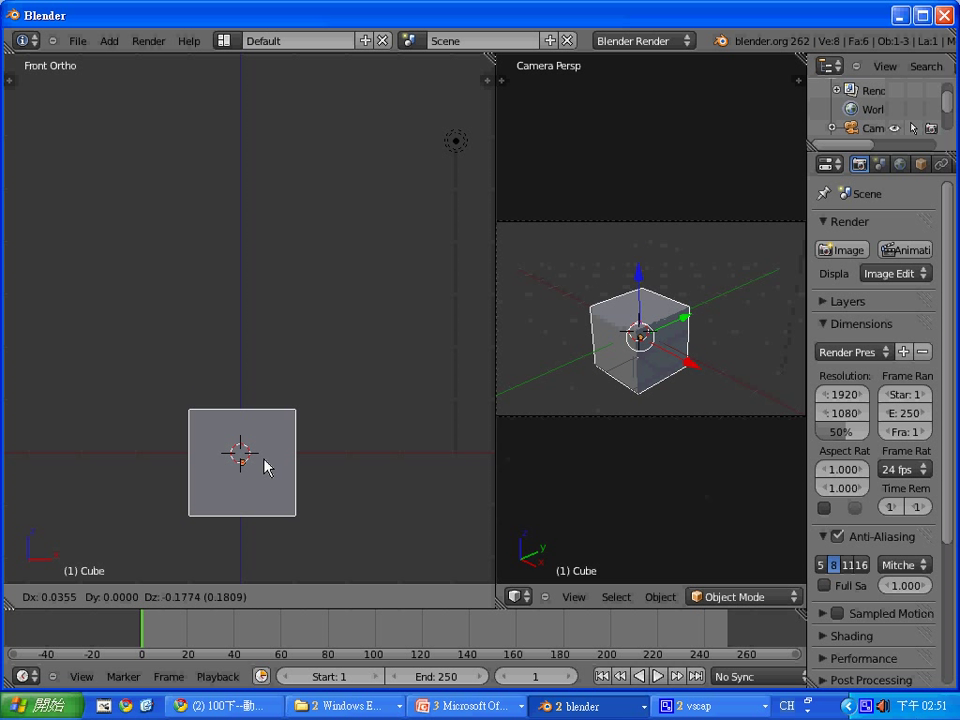
click(265, 468)
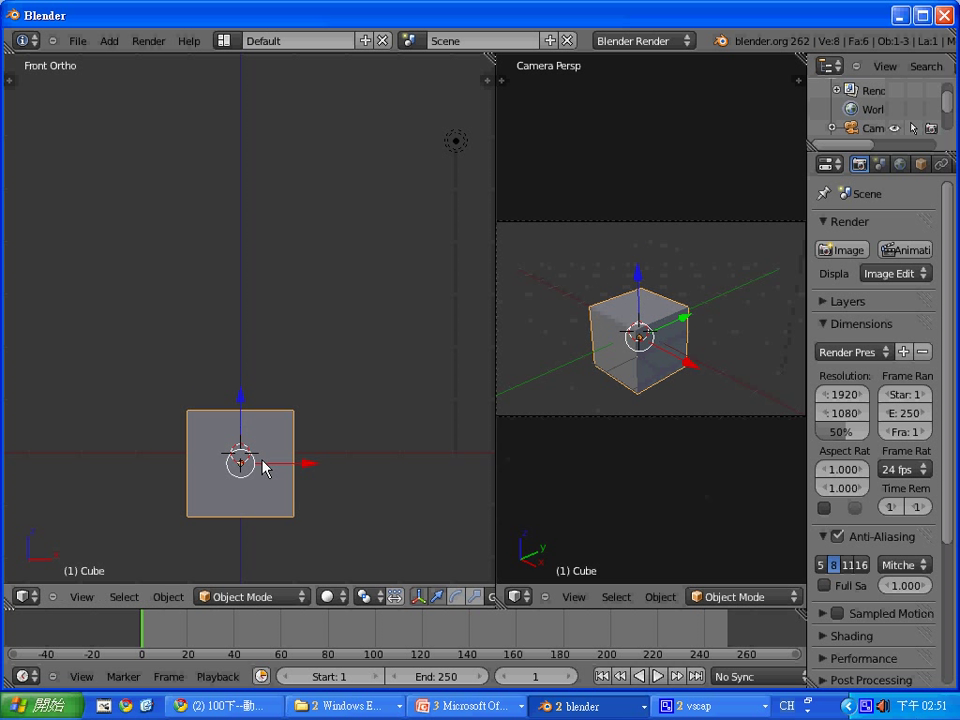
Step: Scale the cube down to about 0.896 and nudge it just below centre
key(s)
click(261, 466)
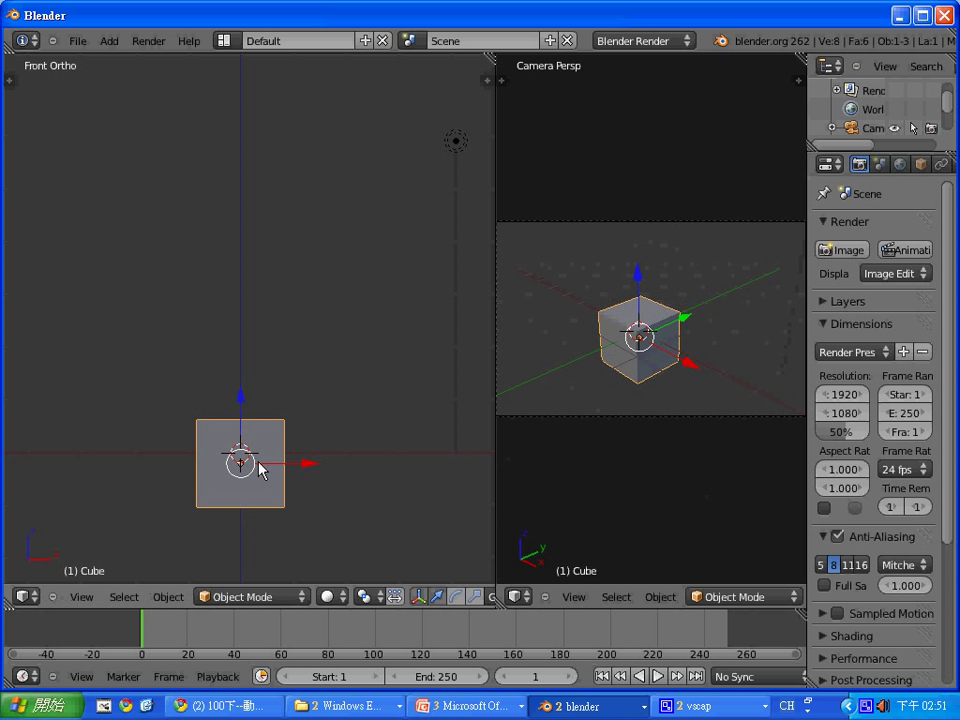
key(g)
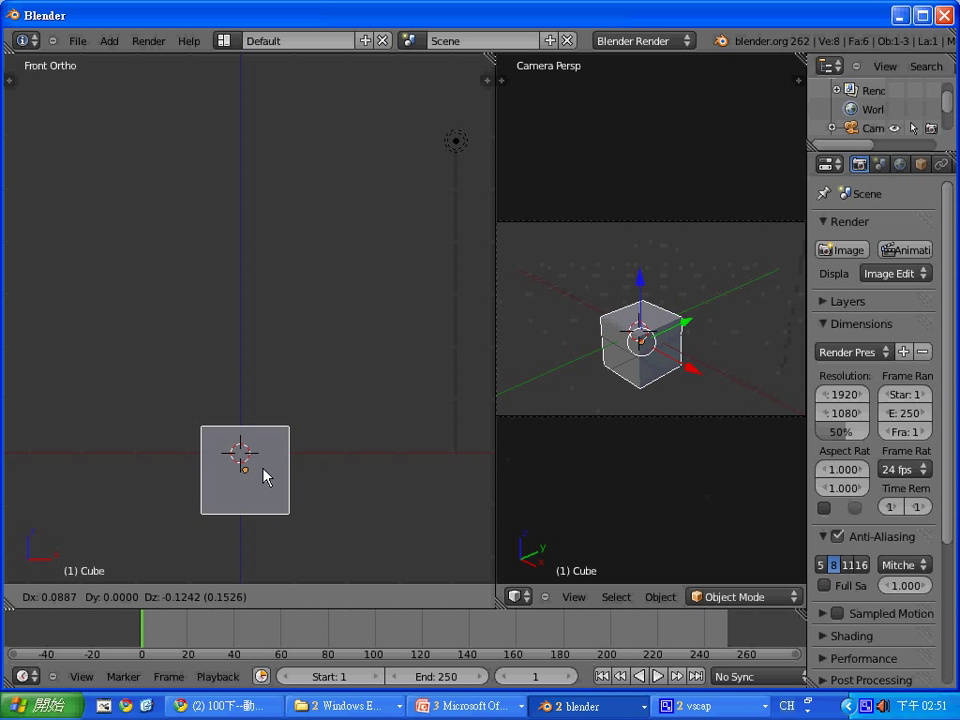
click(264, 468)
key(s)
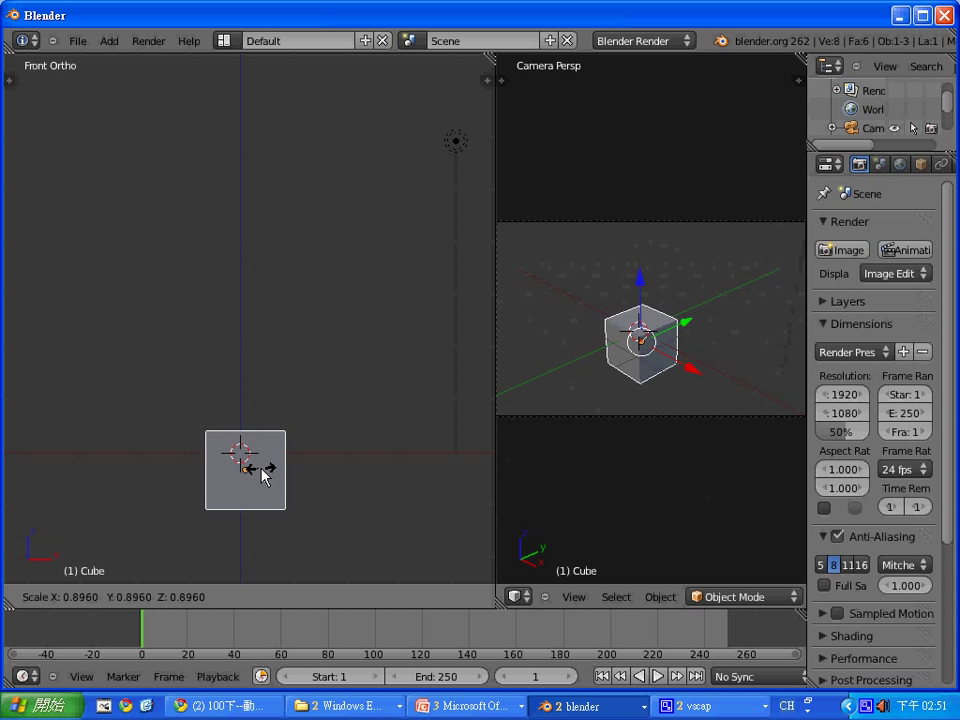
click(263, 474)
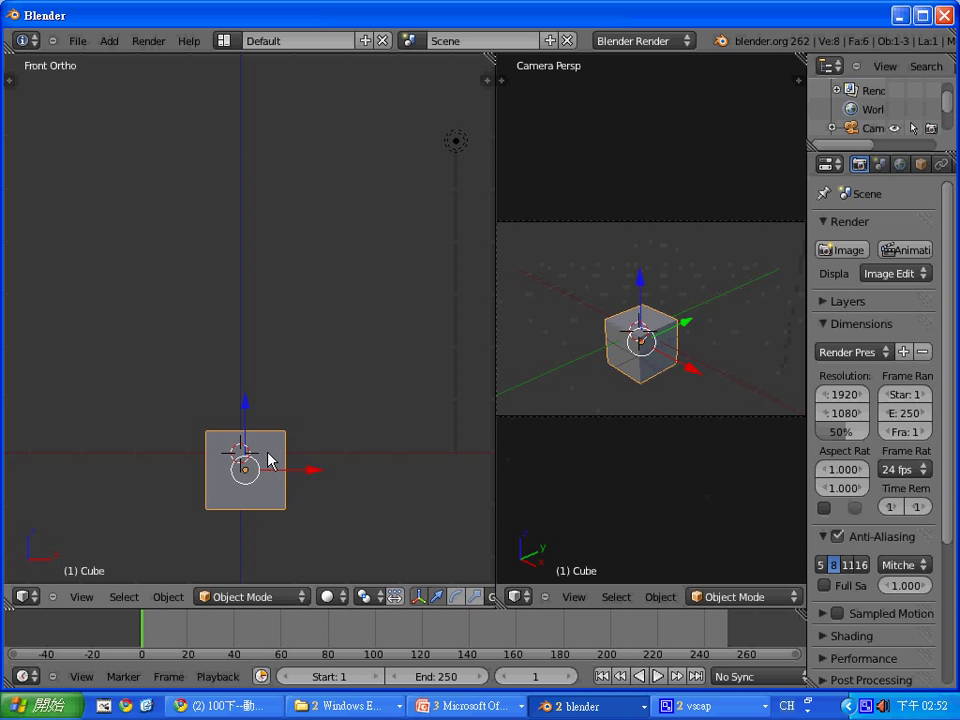
key(g)
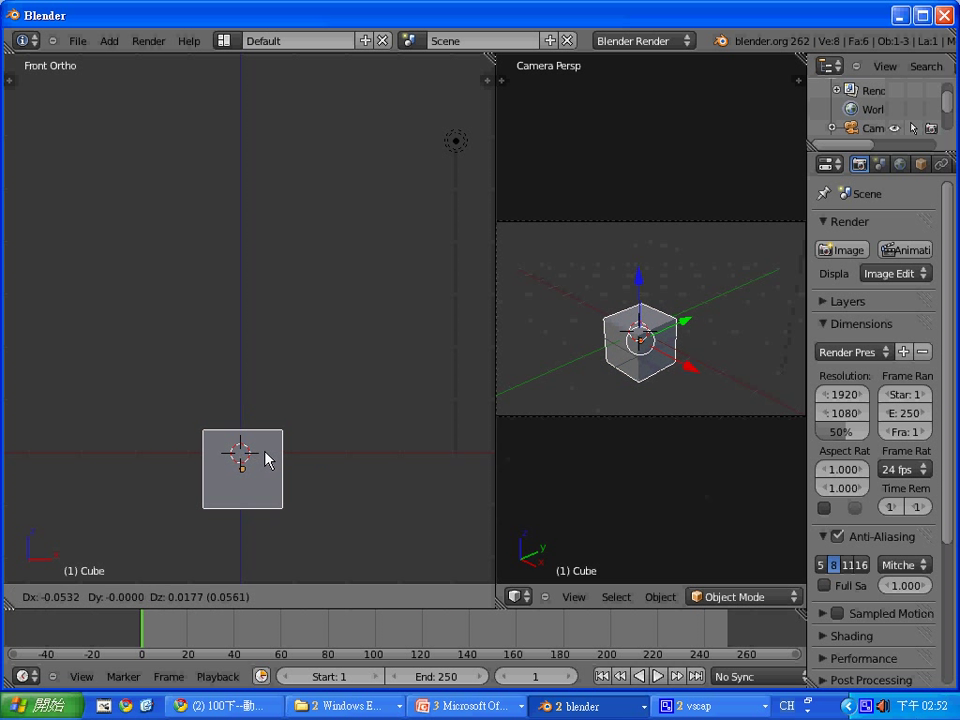
click(264, 456)
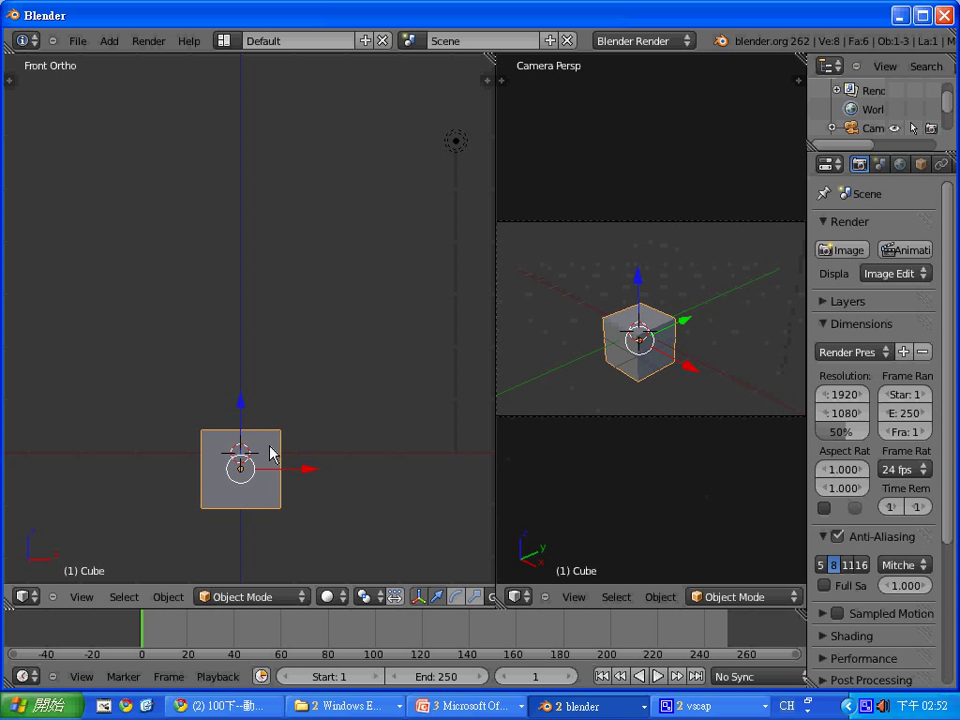
Step: In the N panel, set the cube's location to X 0, Y 0, Z 0
key(n)
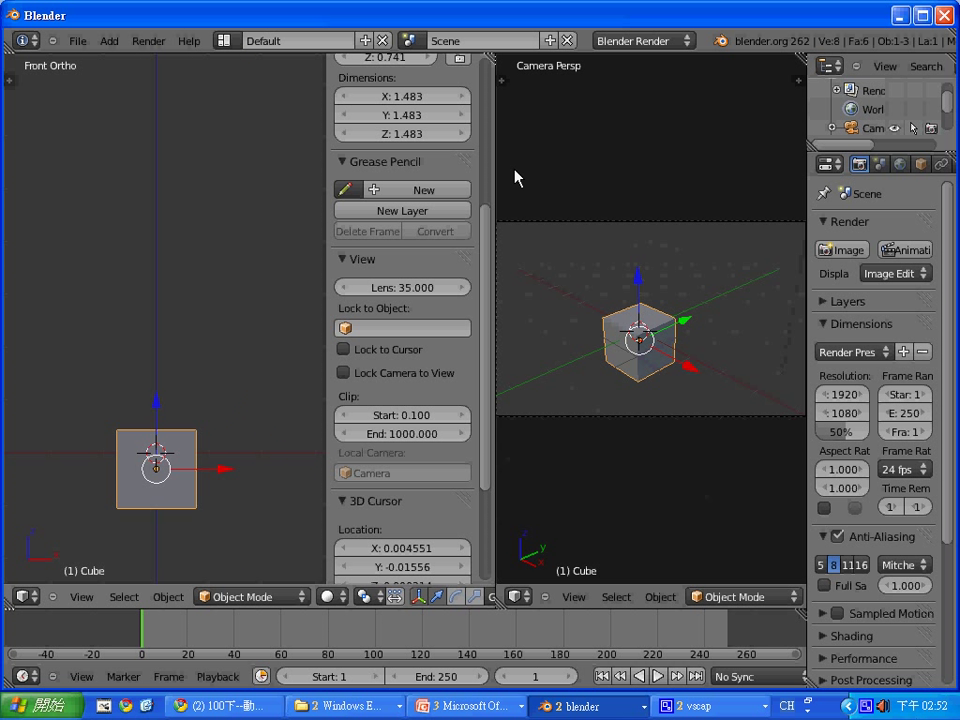
drag(487, 233, 482, 66)
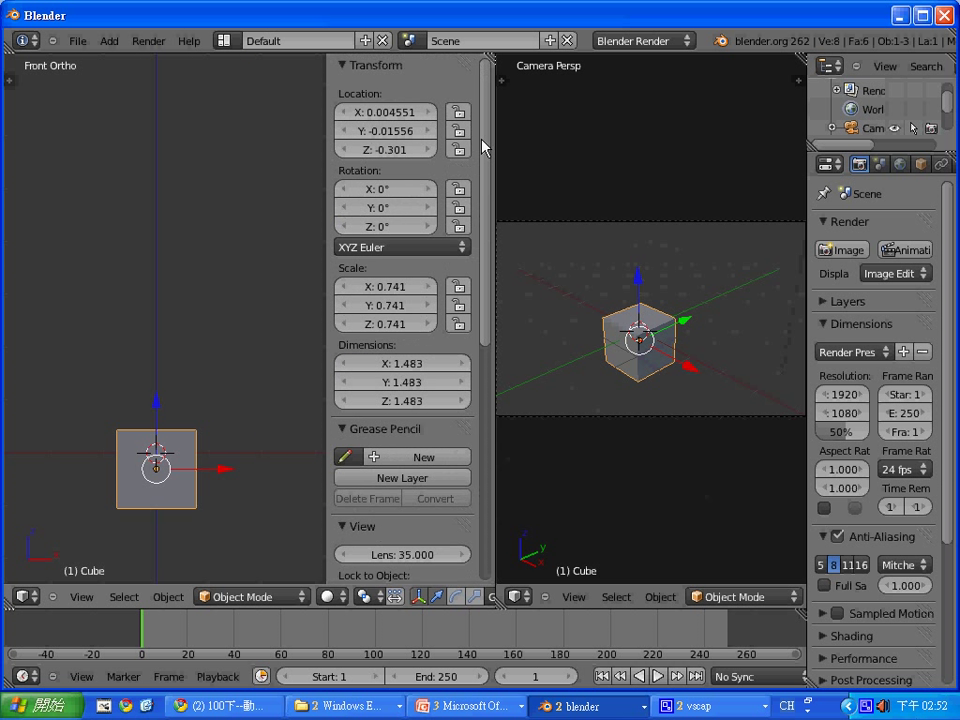
click(400, 116)
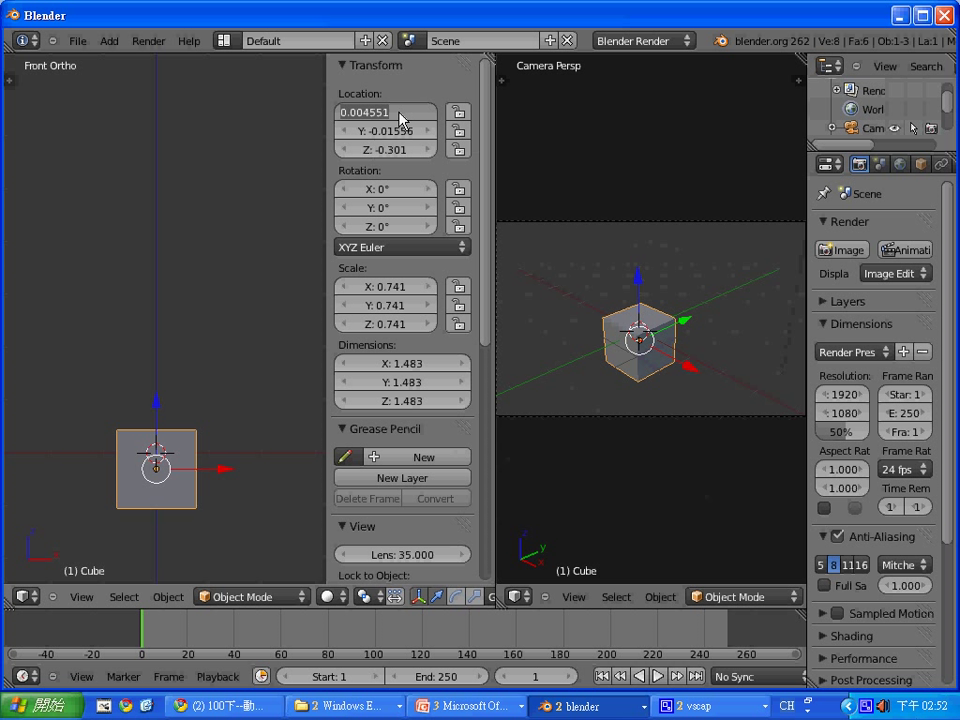
text(0)
key(Return)
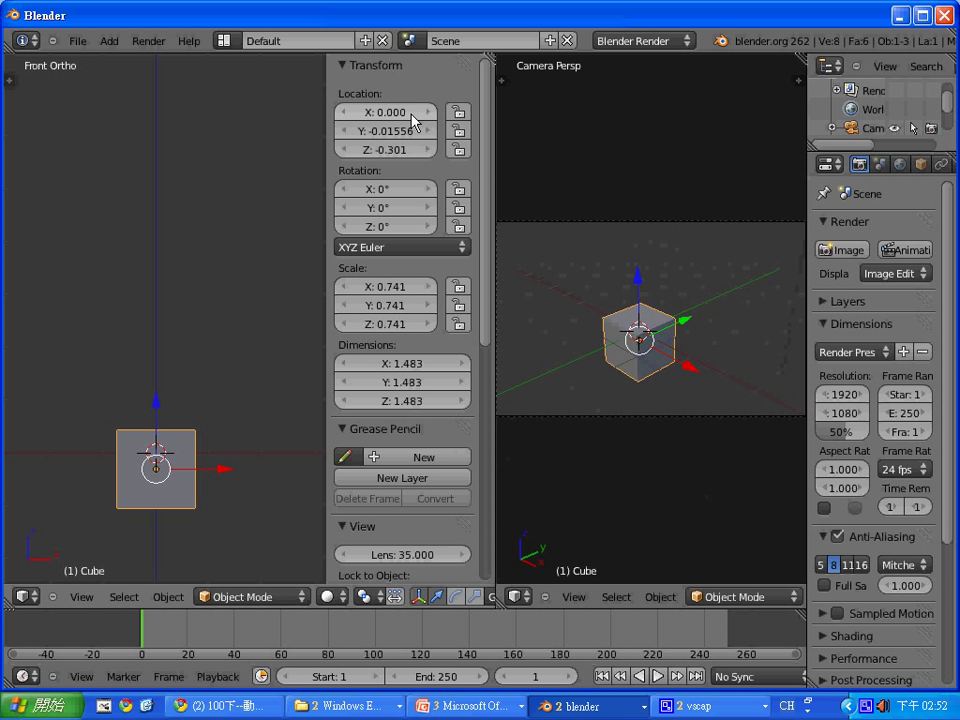
click(392, 130)
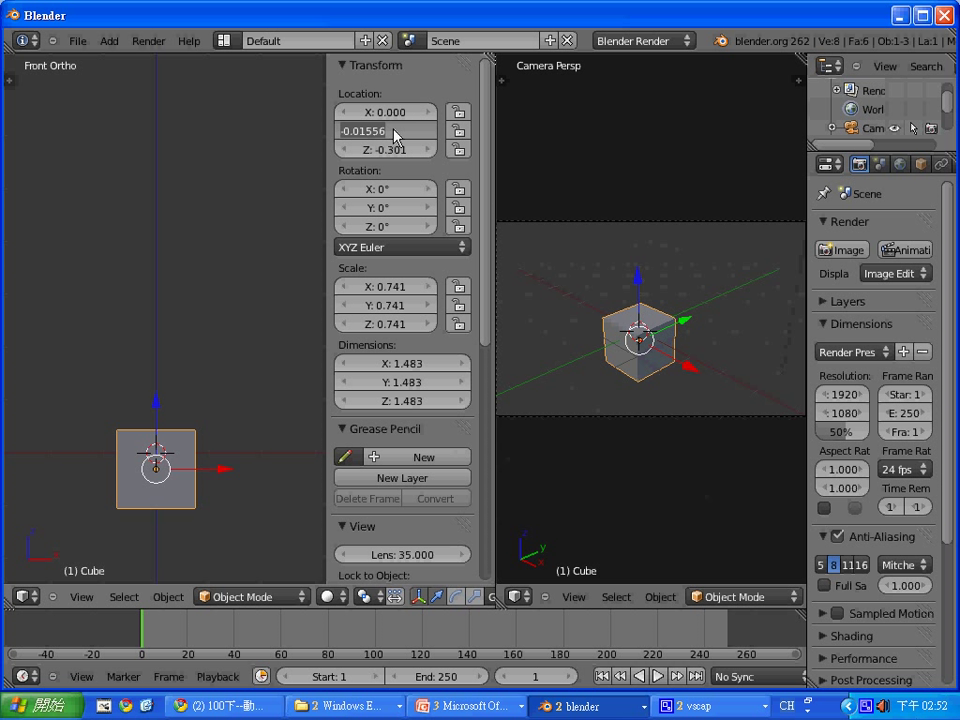
text(0)
key(Return)
click(401, 150)
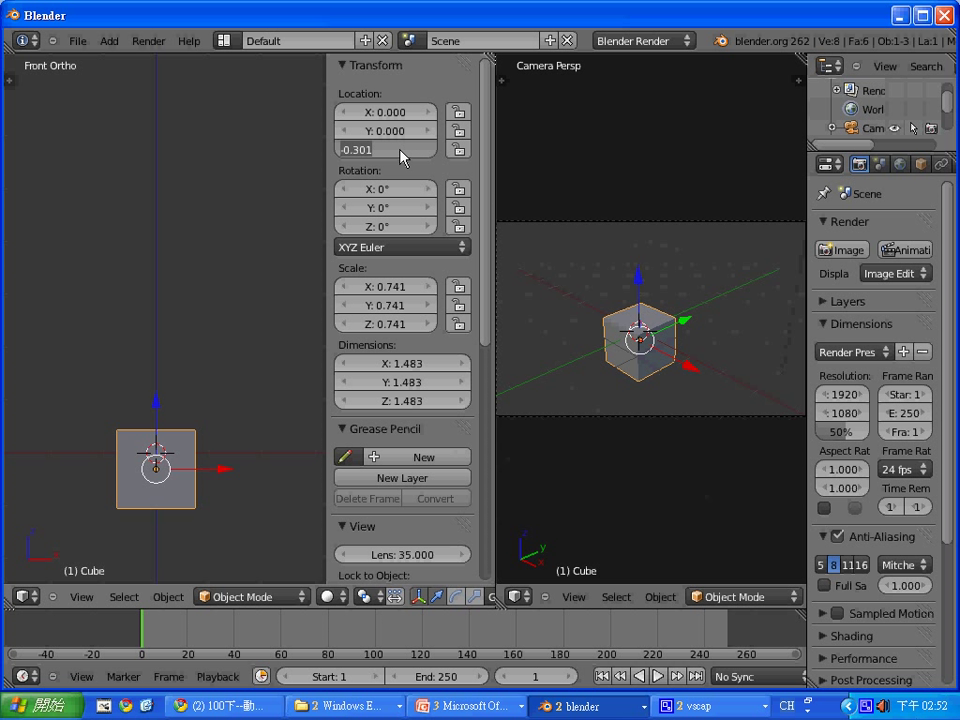
text(0)
key(Return)
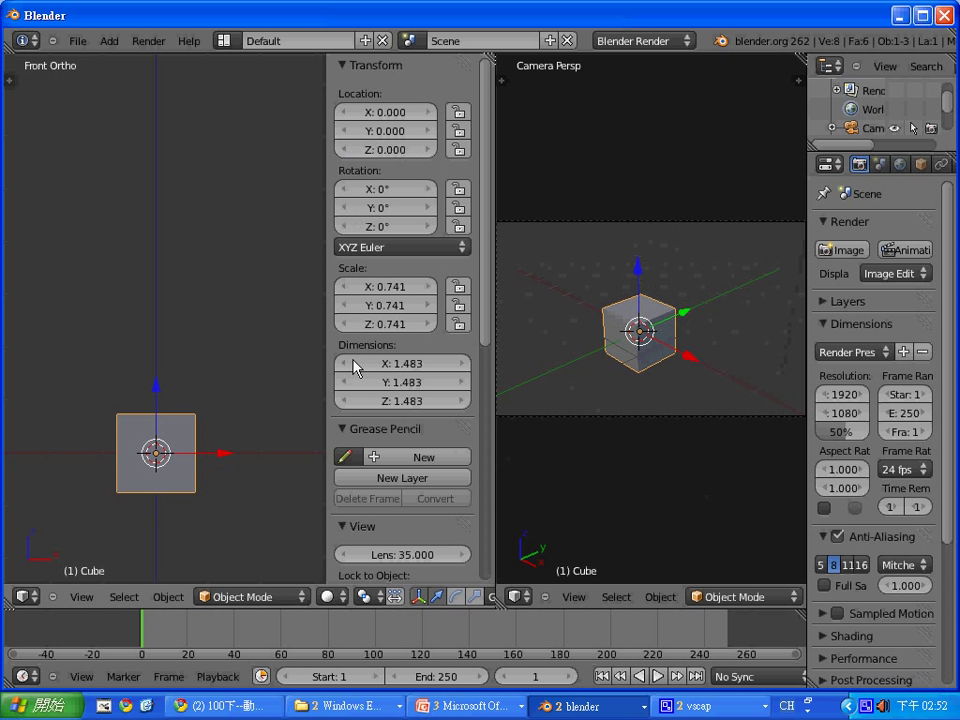
Step: Set the cube's scale to 1 on X, Y and Z
click(400, 287)
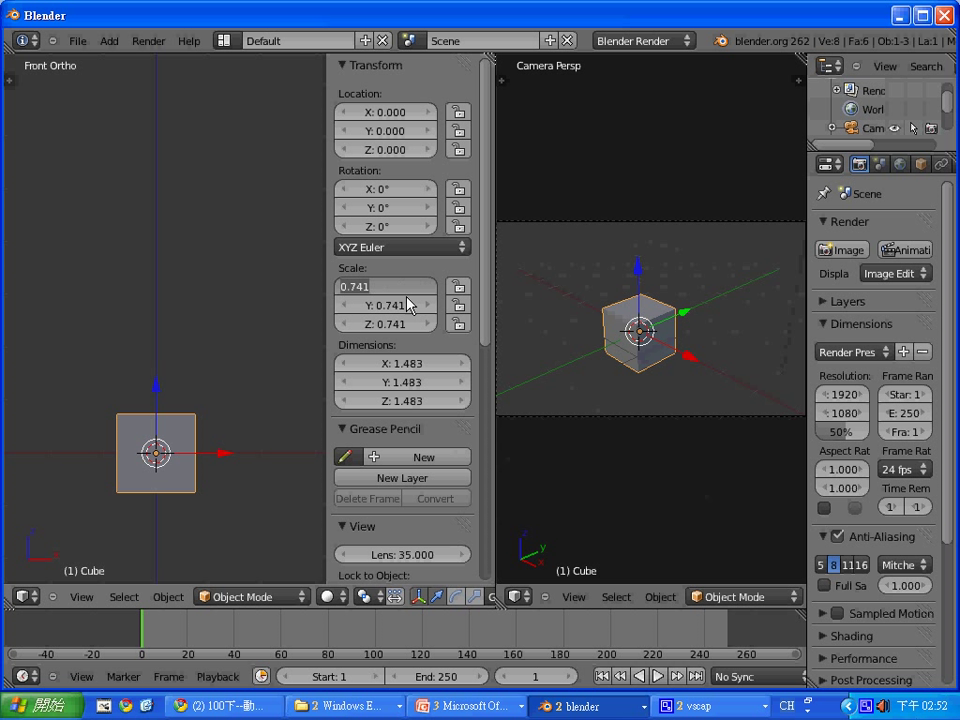
text(1)
key(Return)
click(405, 305)
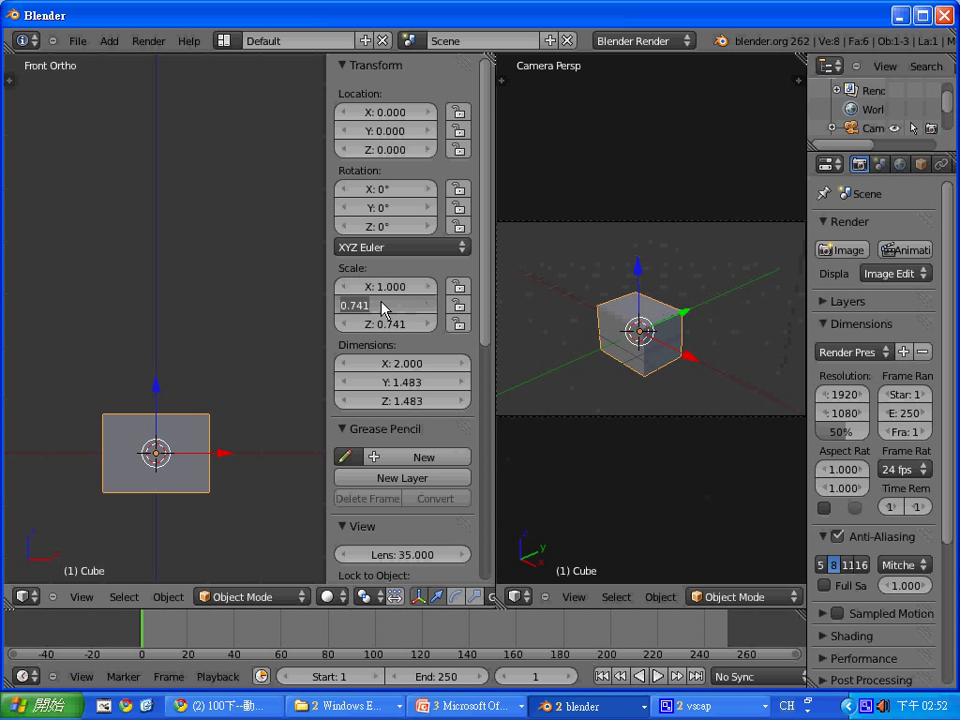
text(1)
key(Return)
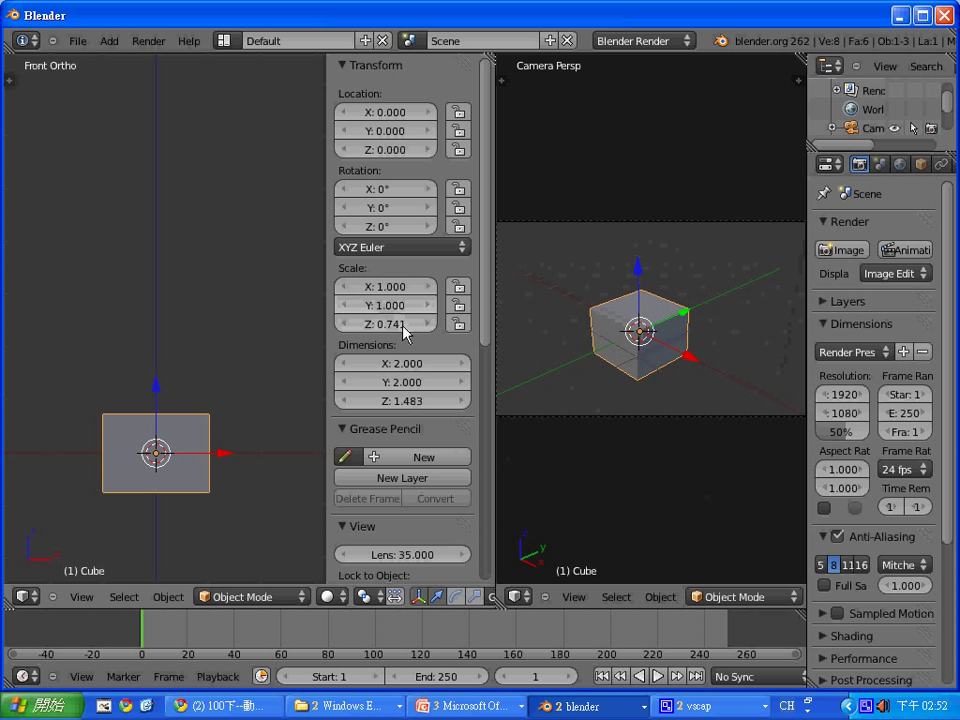
click(403, 324)
text(1)
key(Return)
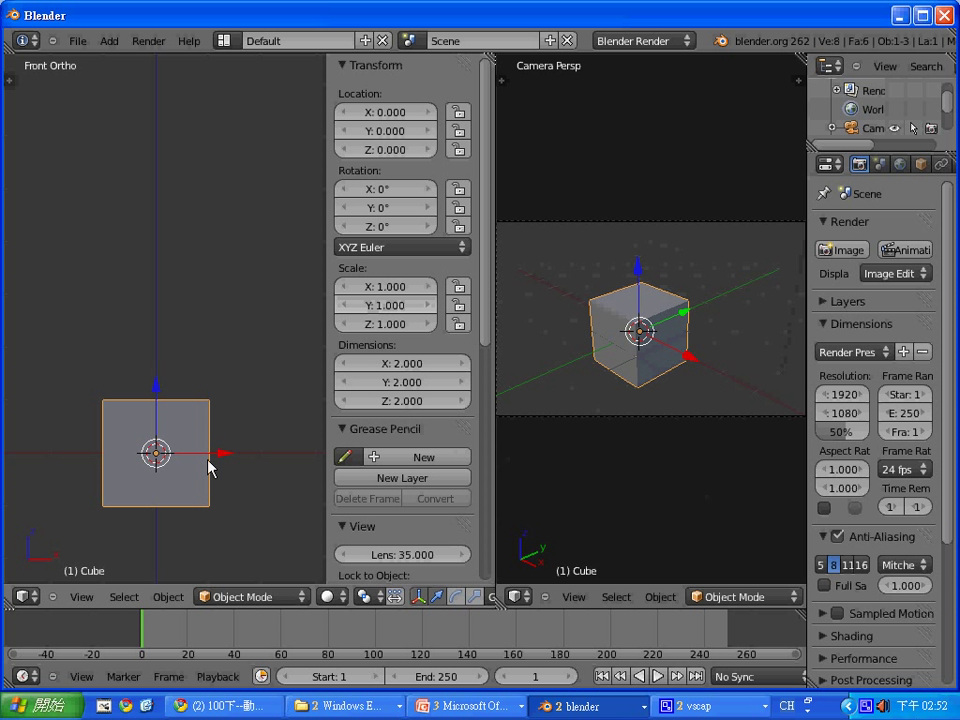
Step: Scale the cube uniformly to 0.788 and hide the transform properties panel
key(s)
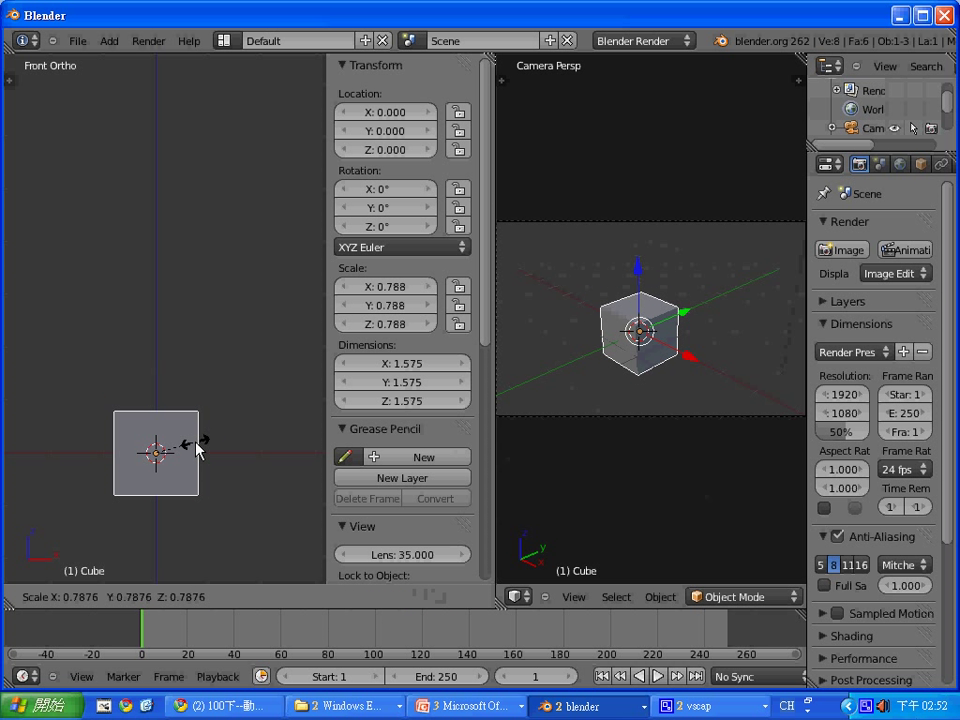
click(197, 447)
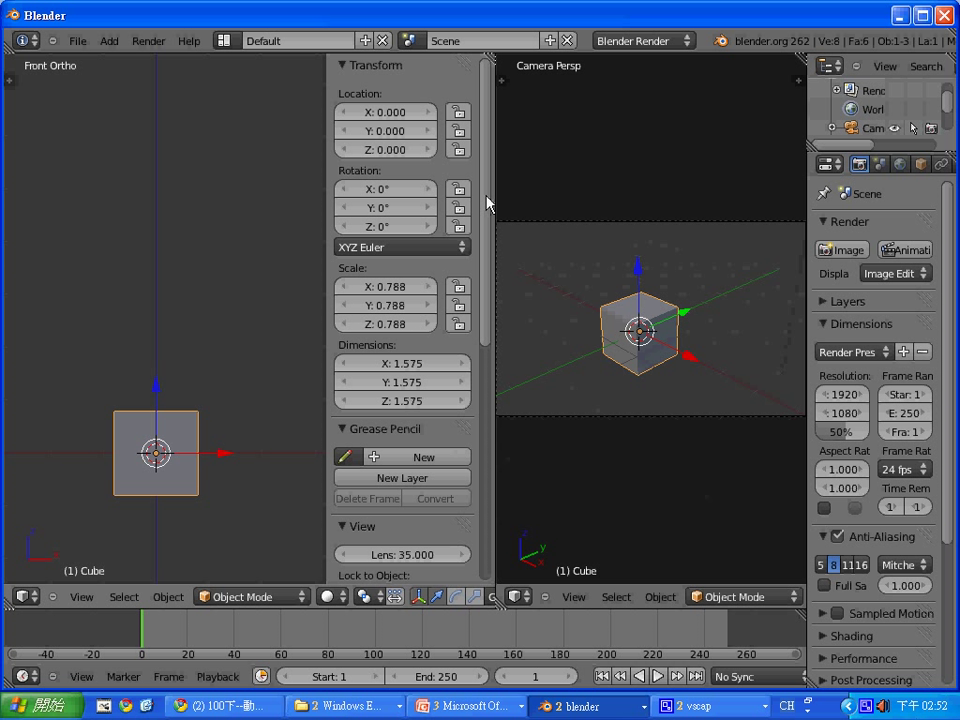
key(n)
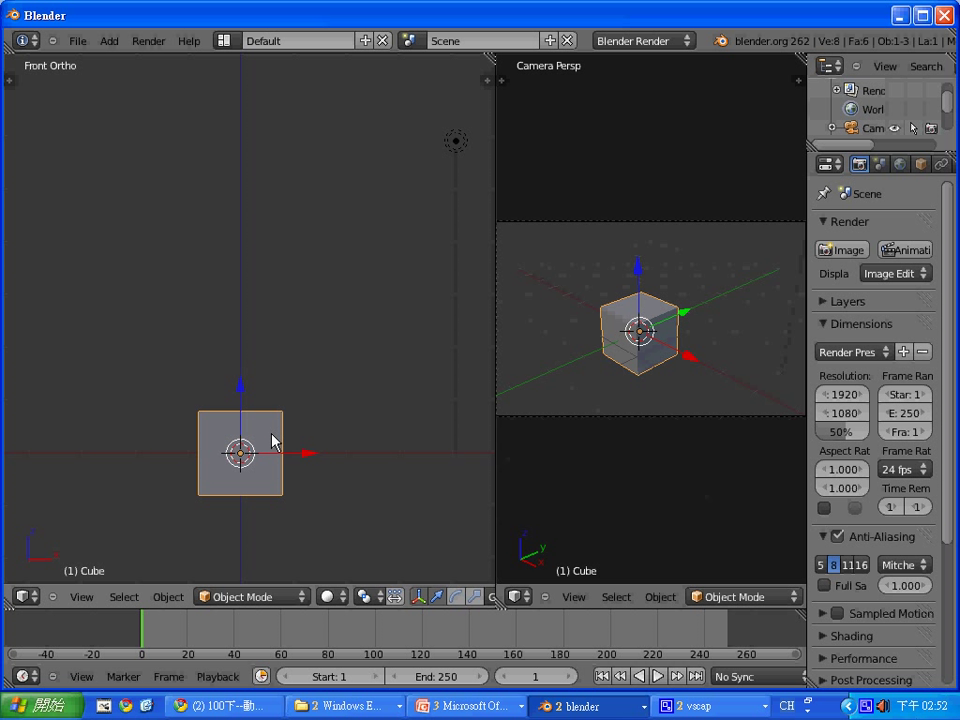
Step: Duplicate the cube as Cube.001 and stack it about 1.58 units up on top
key(shift+d)
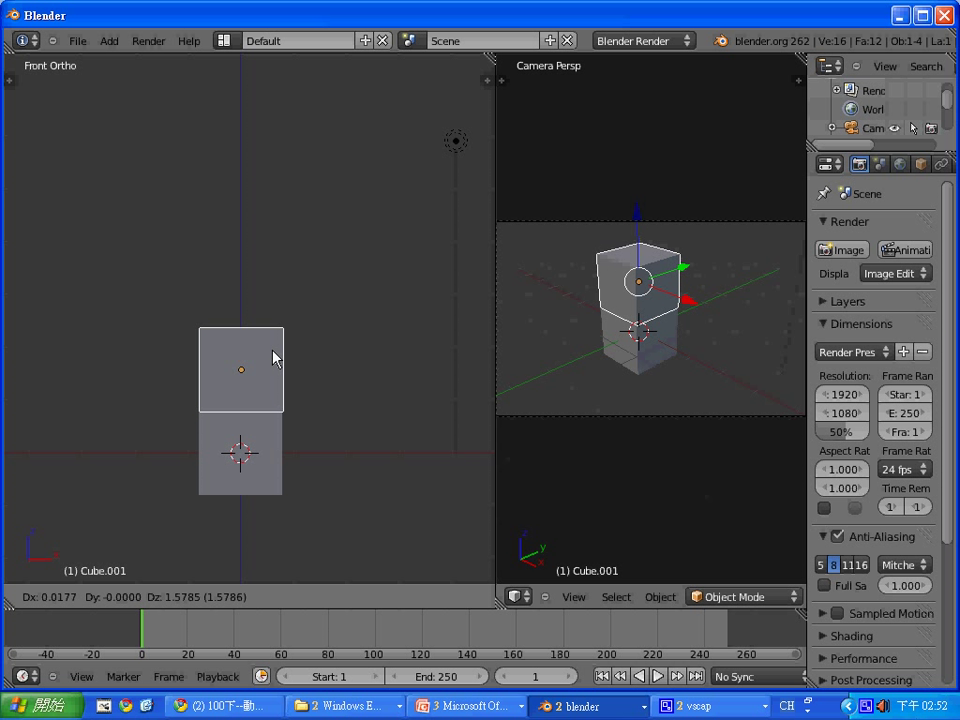
click(274, 358)
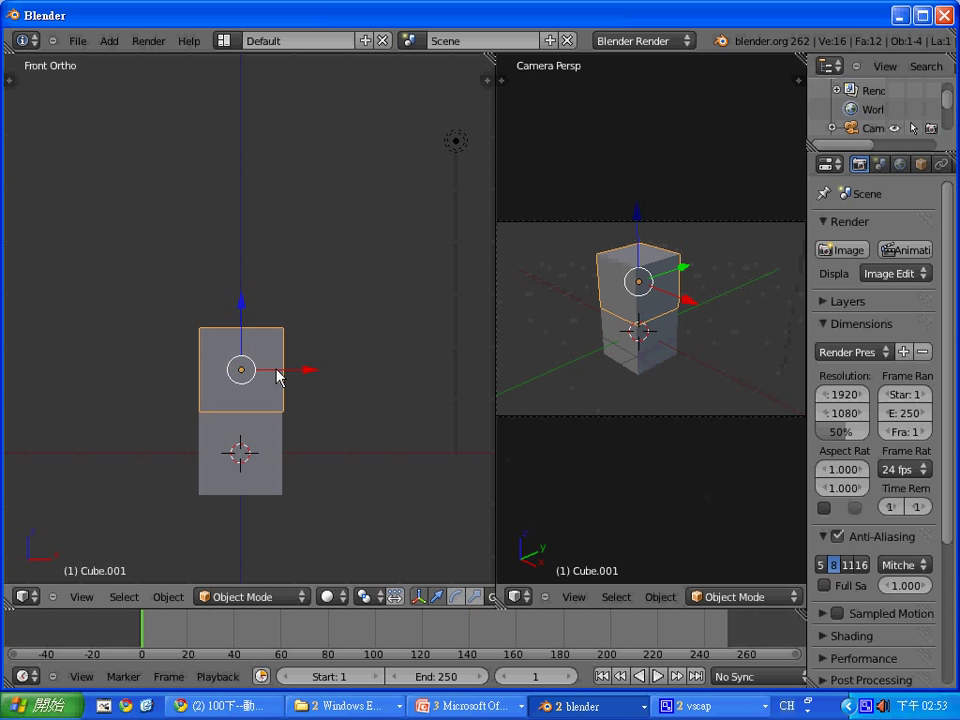
Step: Scale the upper cube up about 1.16 times and enter Edit Mode
key(s)
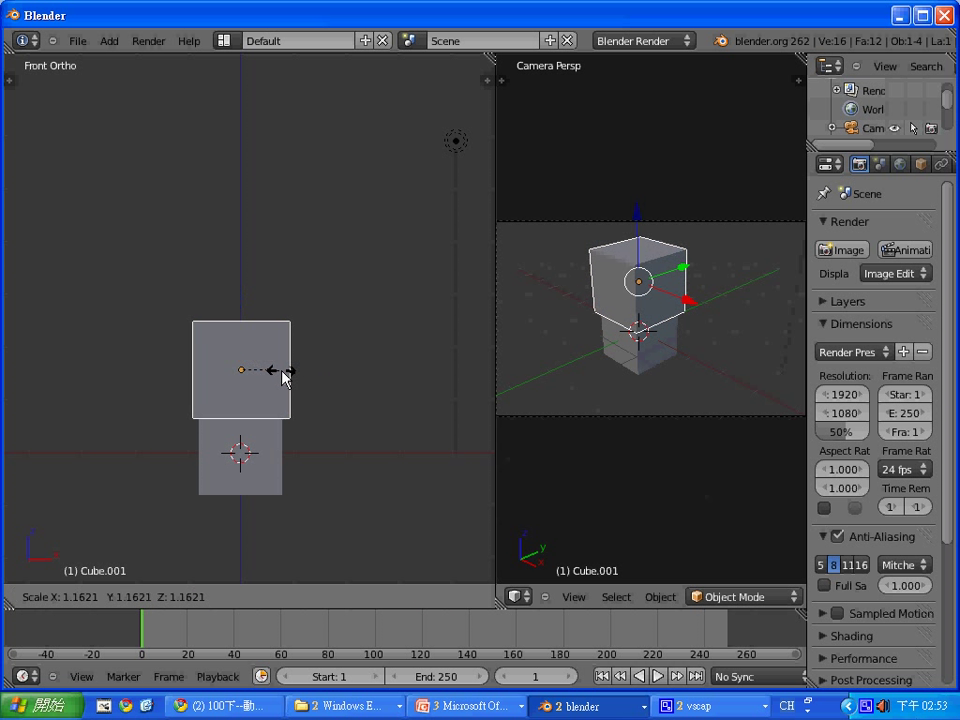
click(285, 375)
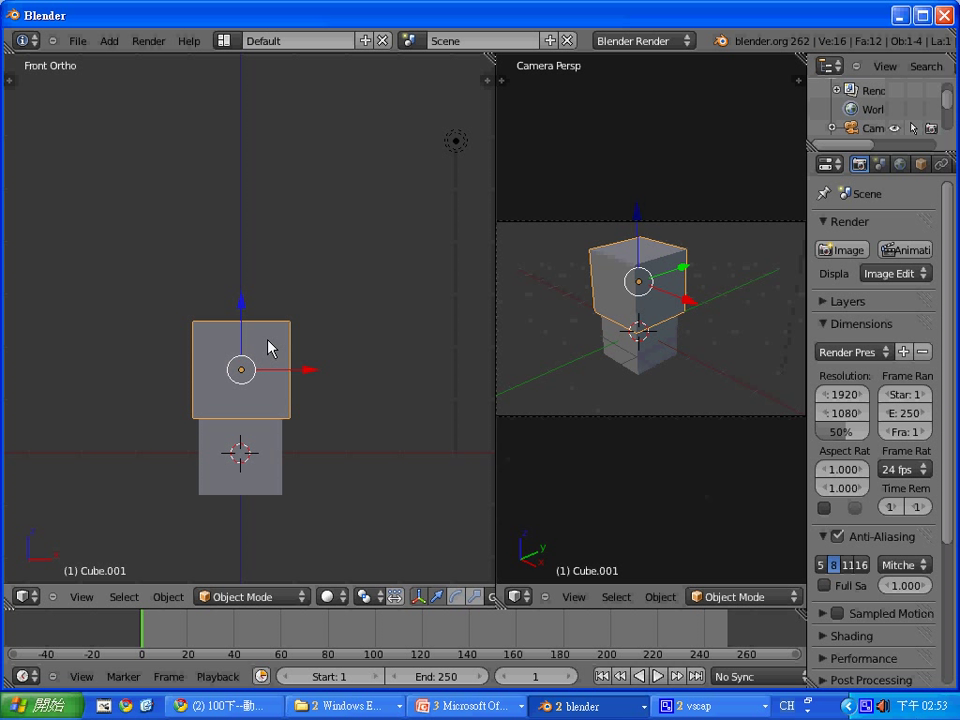
key(Tab)
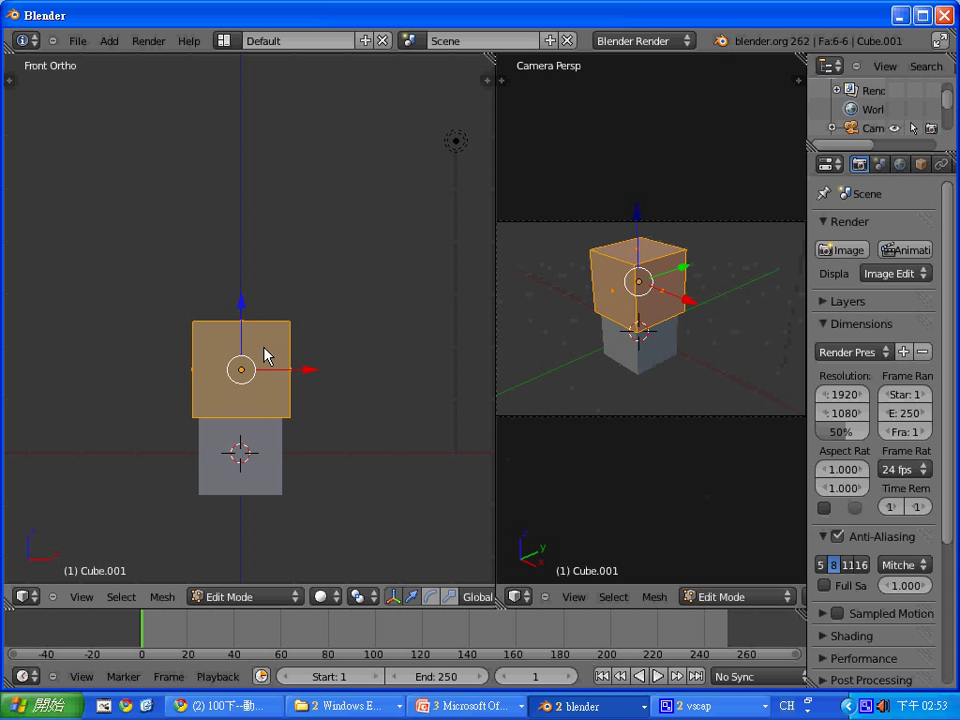
Step: Deselect everything and select only the upper cube's top face, trying vertex select mode
key(a)
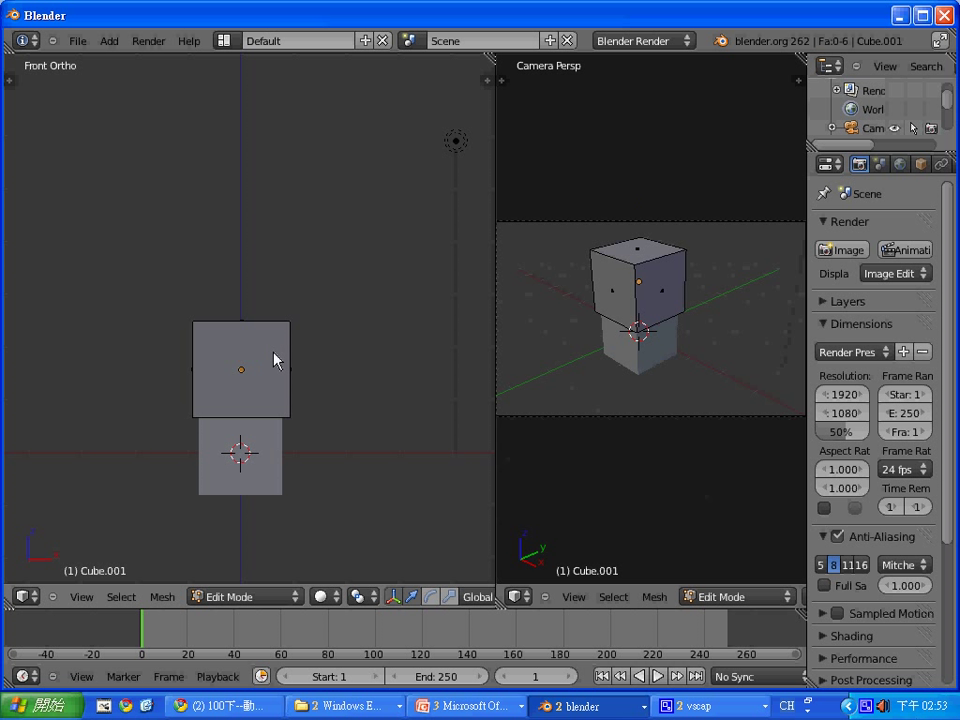
right_click(651, 257)
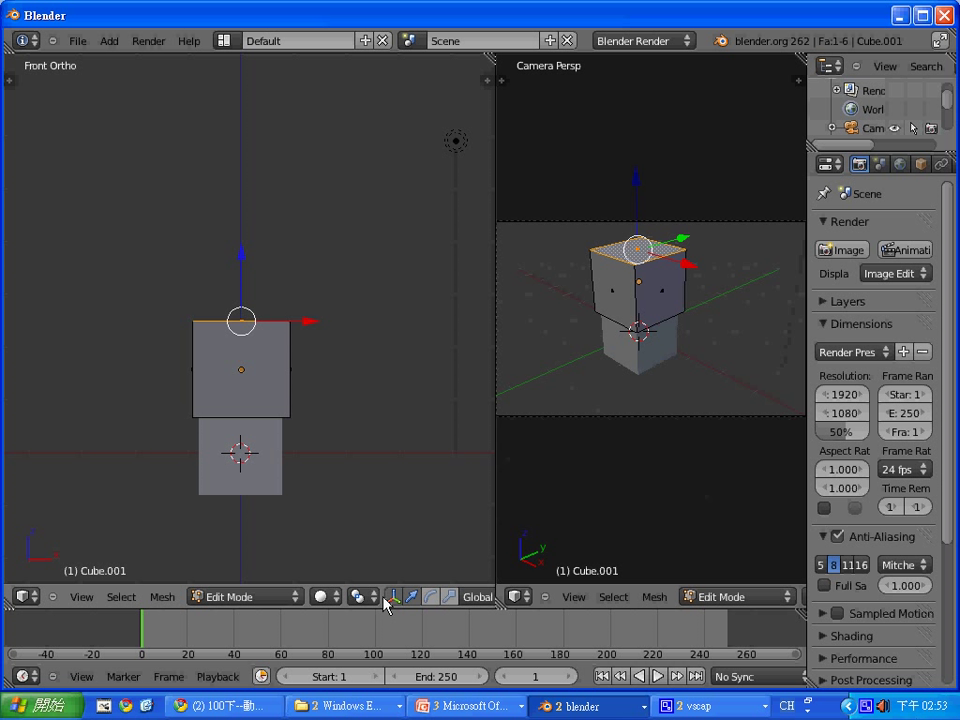
middle_drag(388, 604, 165, 614)
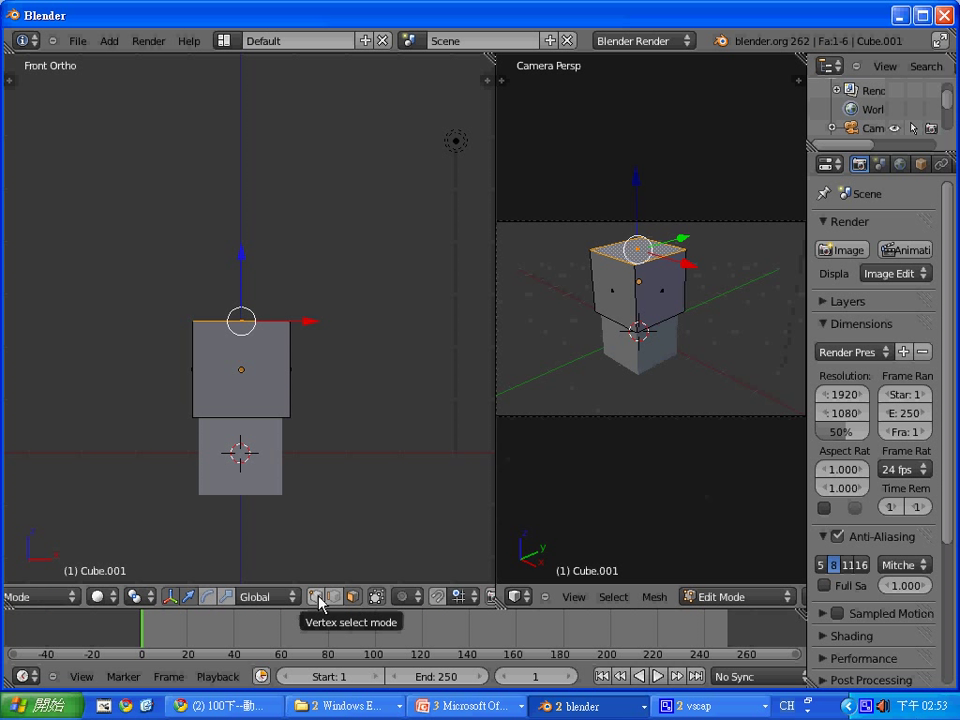
click(311, 598)
key(a)
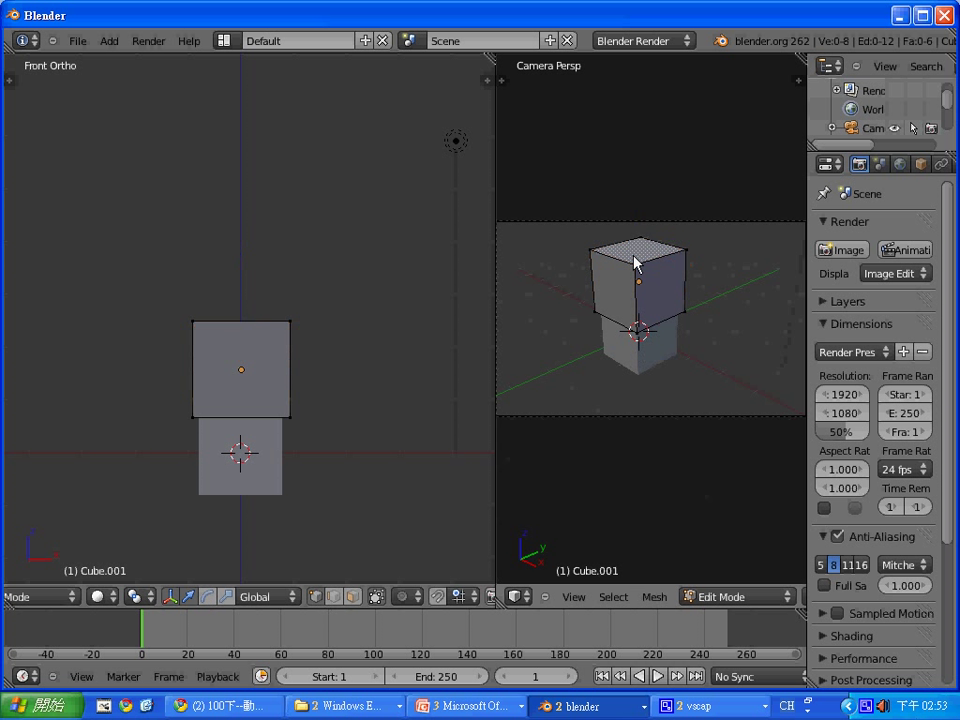
right_click(638, 266)
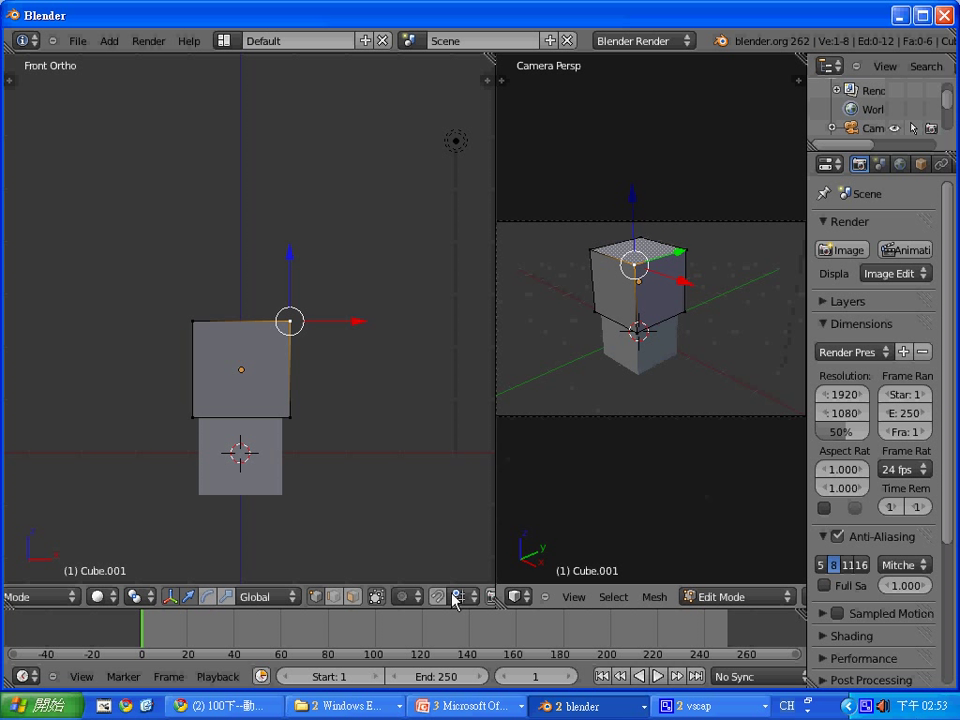
right_click(638, 256)
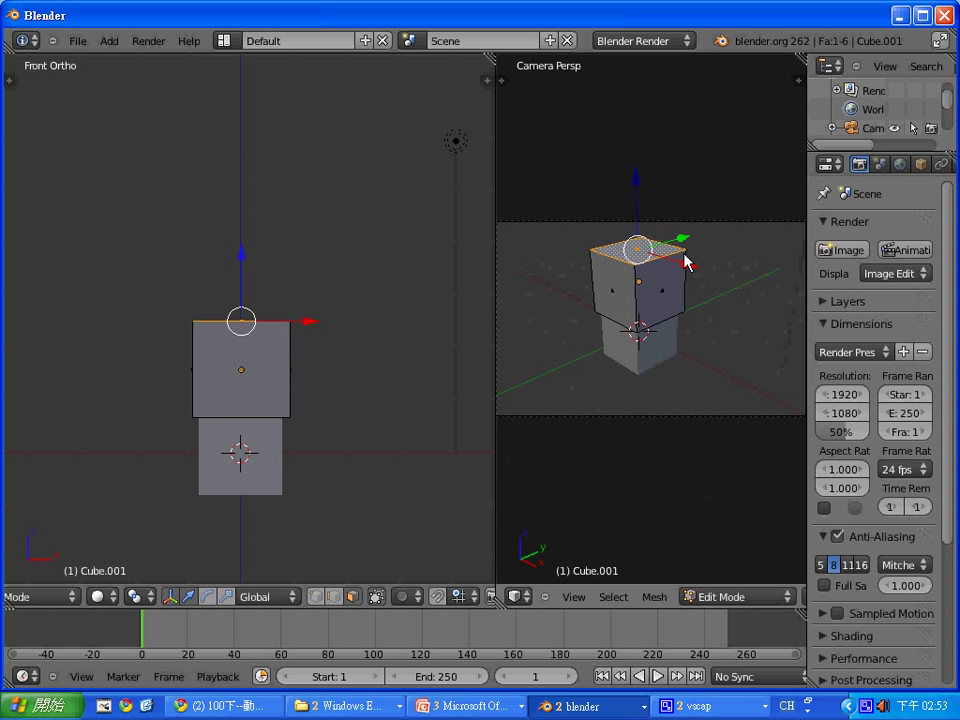
Step: Scale the top face down to a single point for a pyramid roof, then render
key(s)
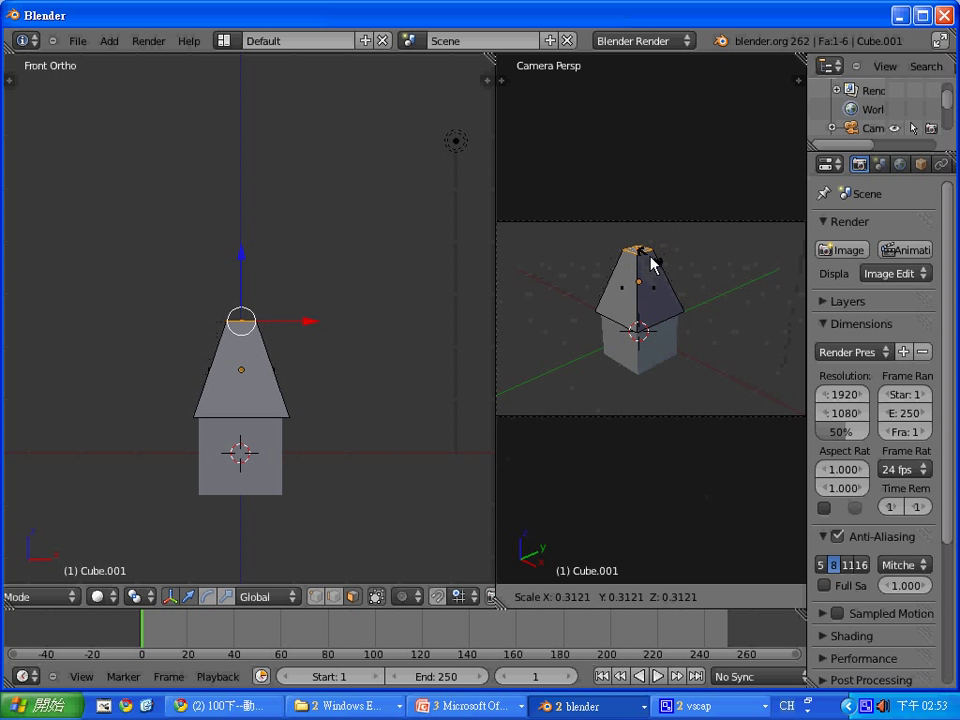
click(645, 260)
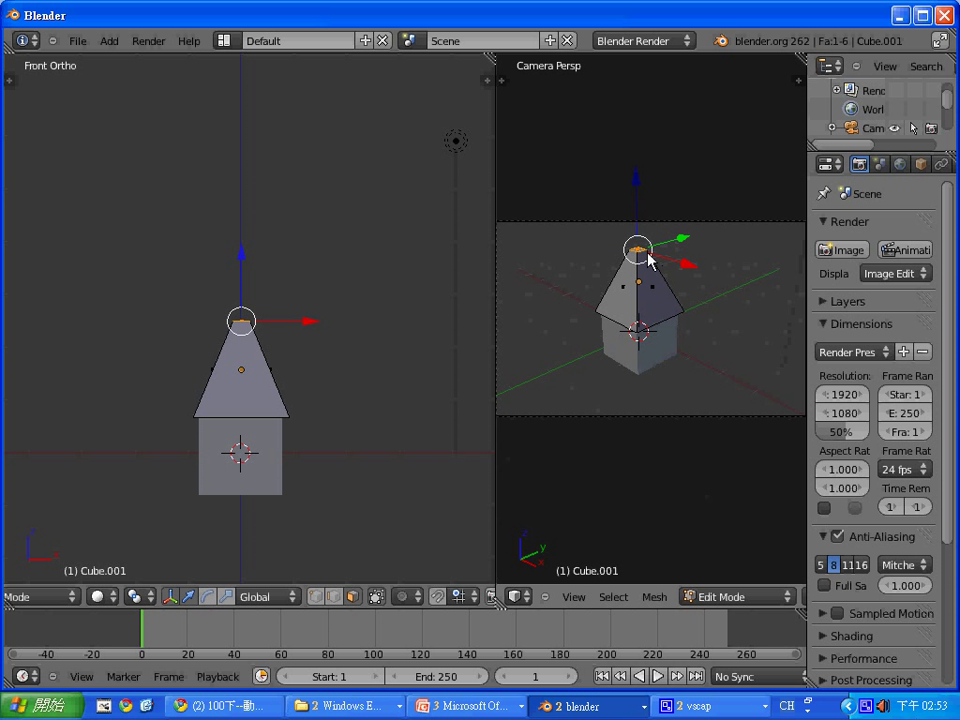
click(705, 342)
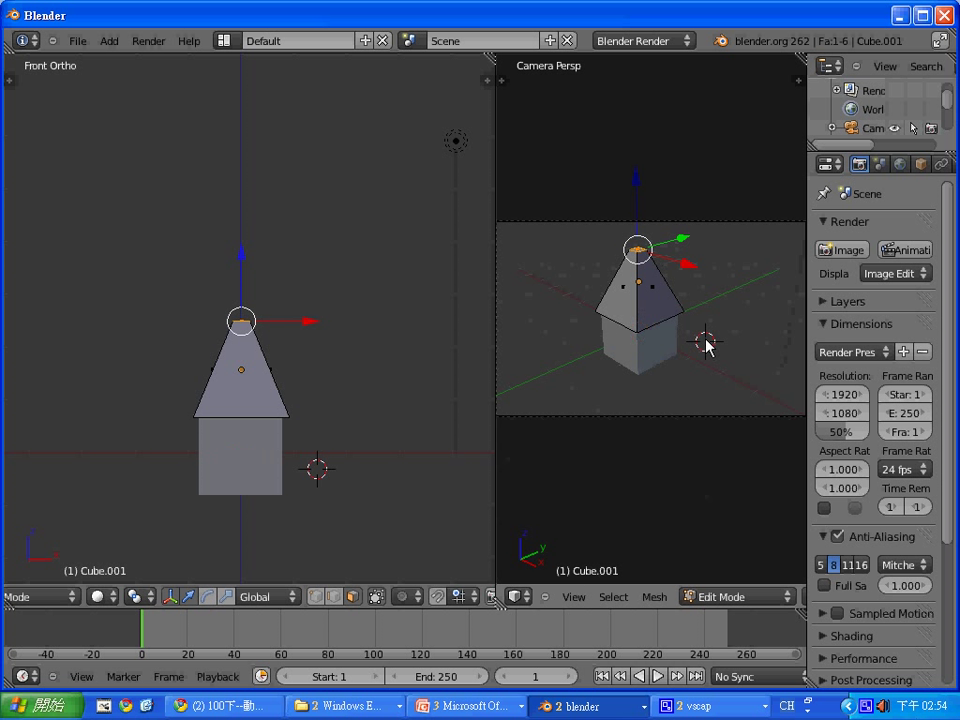
scroll(705, 344, up, 3)
scroll(699, 271, up, 2)
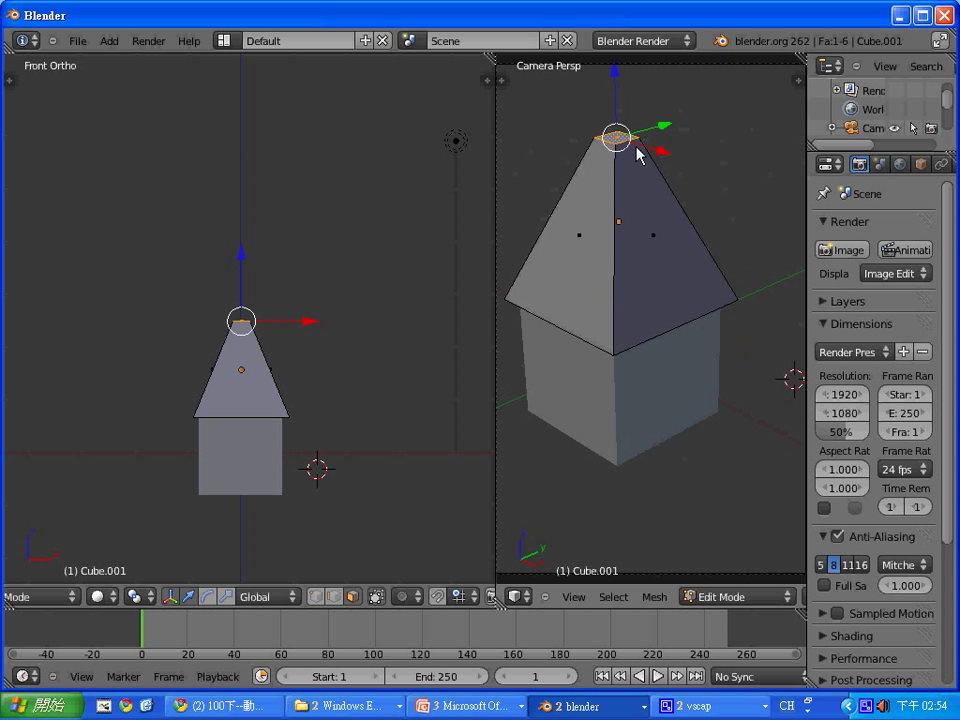
key(s)
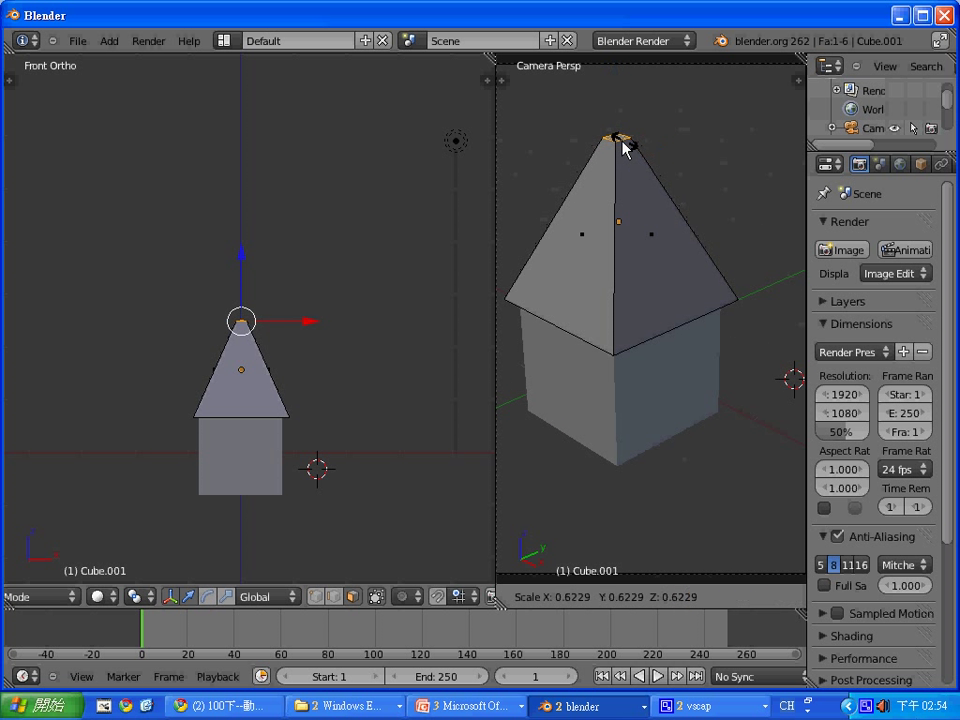
click(624, 147)
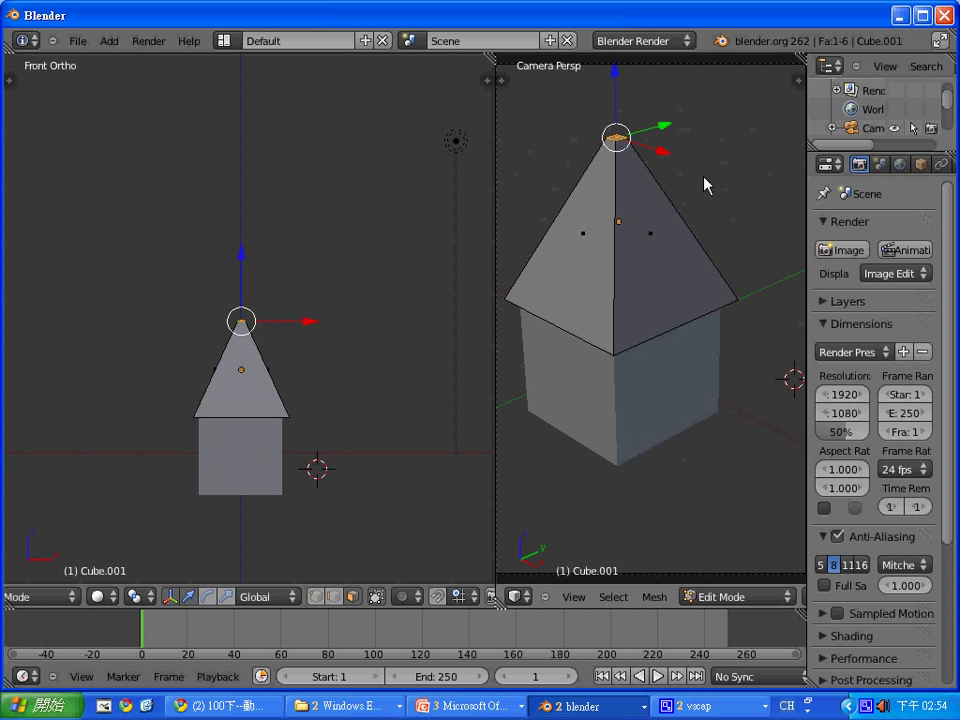
key(F12)
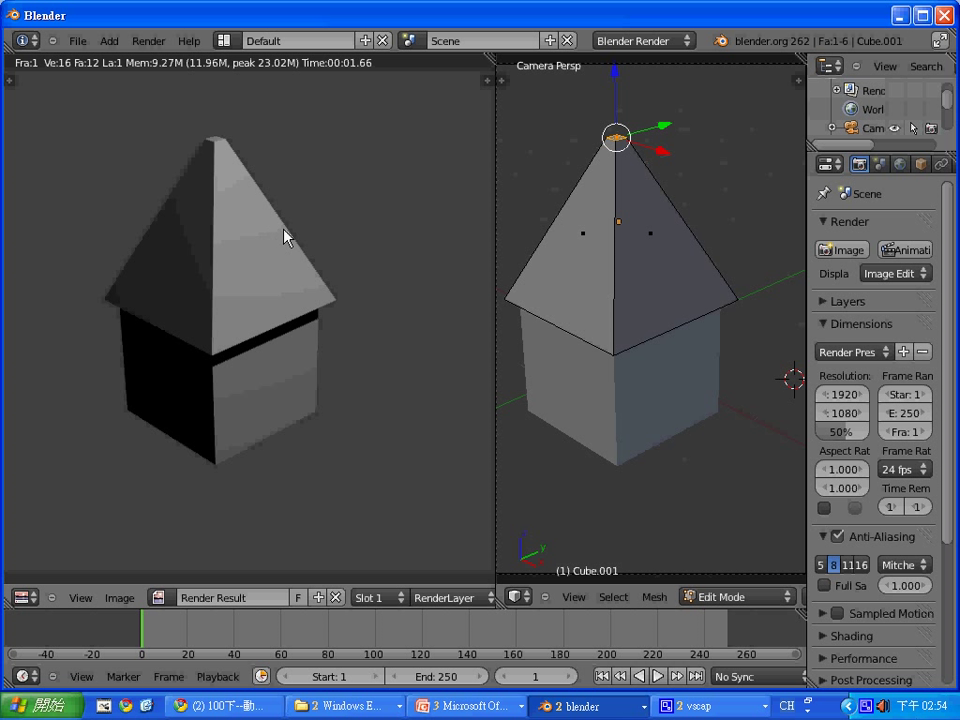
Step: Leave the render view and widen the camera view and Properties editor
key(Escape)
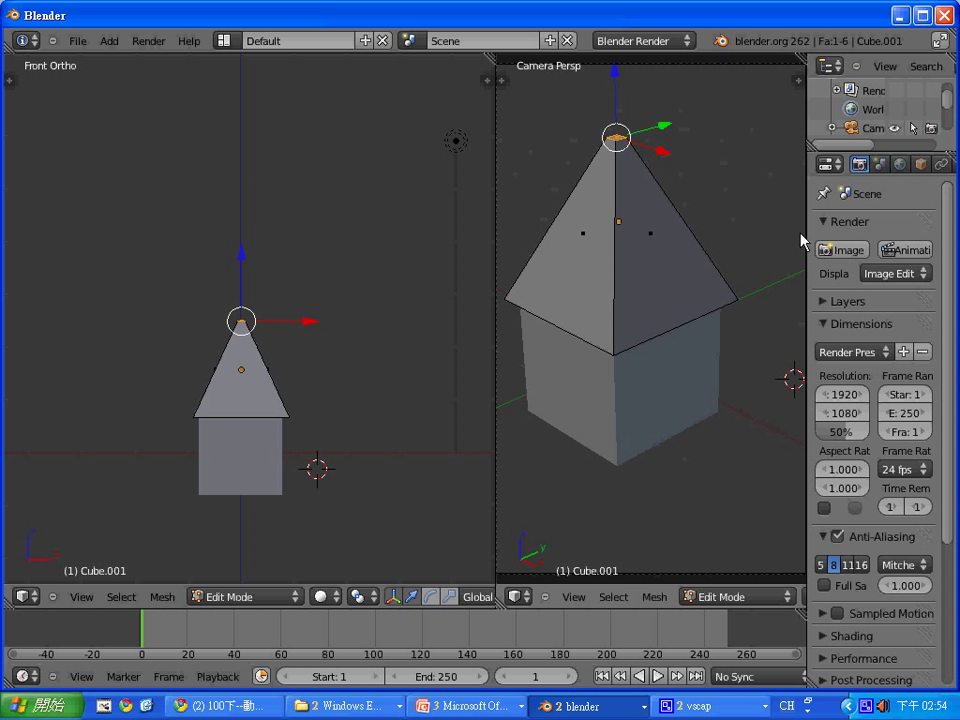
drag(808, 238, 736, 236)
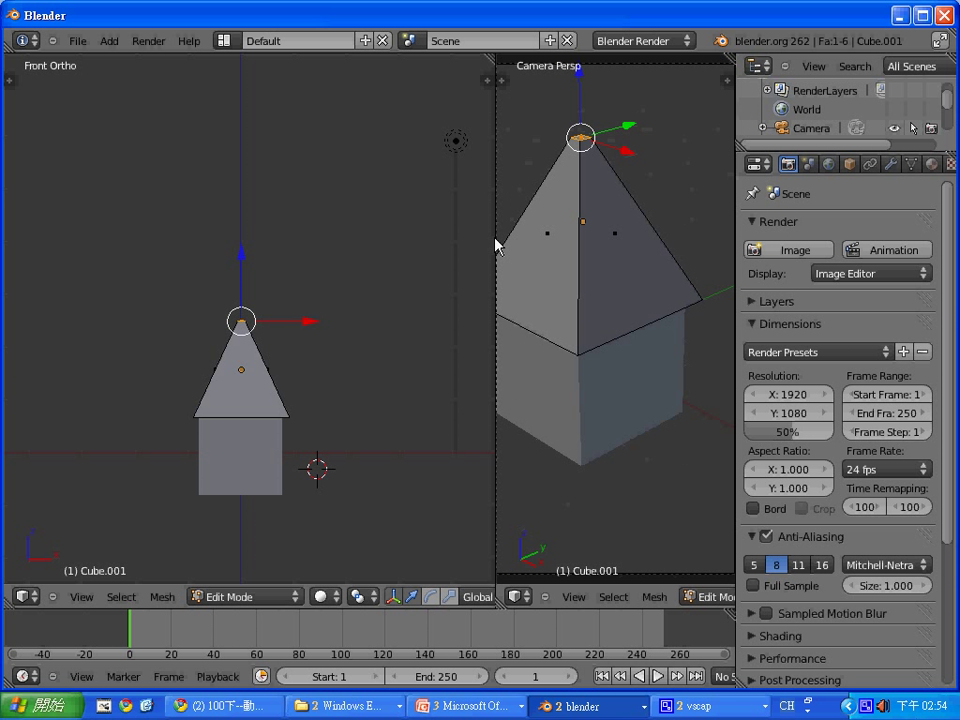
drag(496, 246, 403, 236)
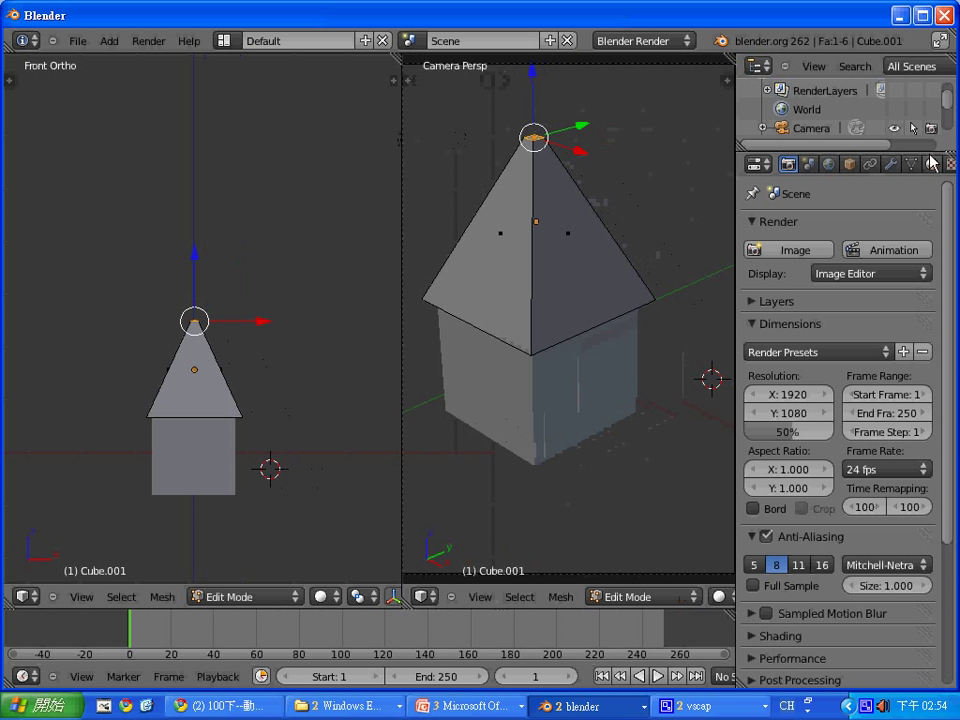
drag(740, 188, 673, 185)
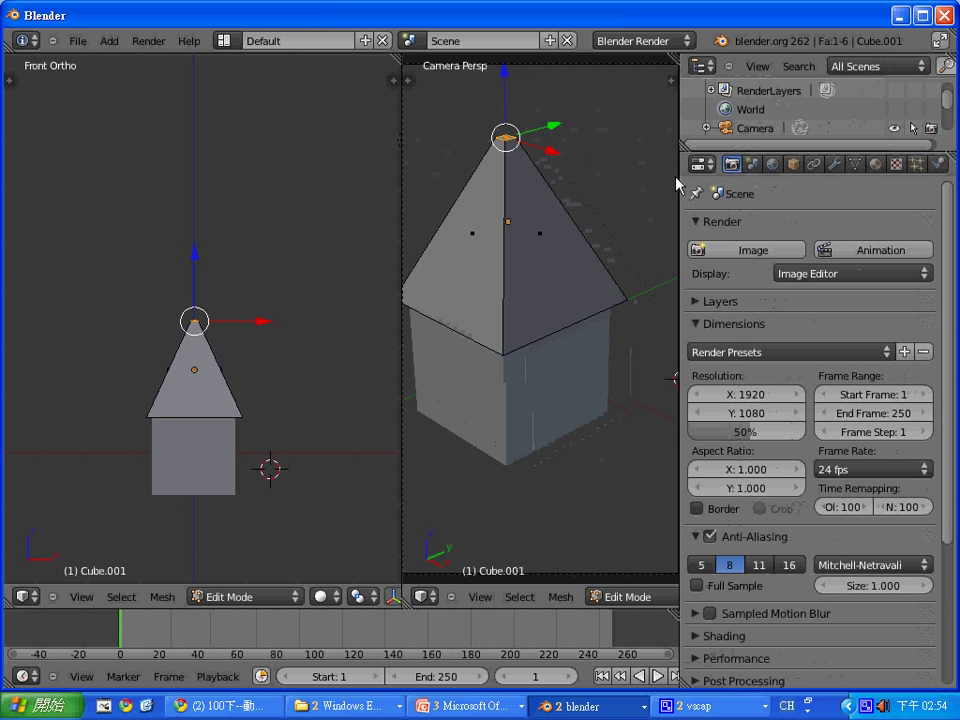
Step: Give the roof a new material with orange diffuse colour (R 0.800, G 0.435, B 0.193)
click(868, 165)
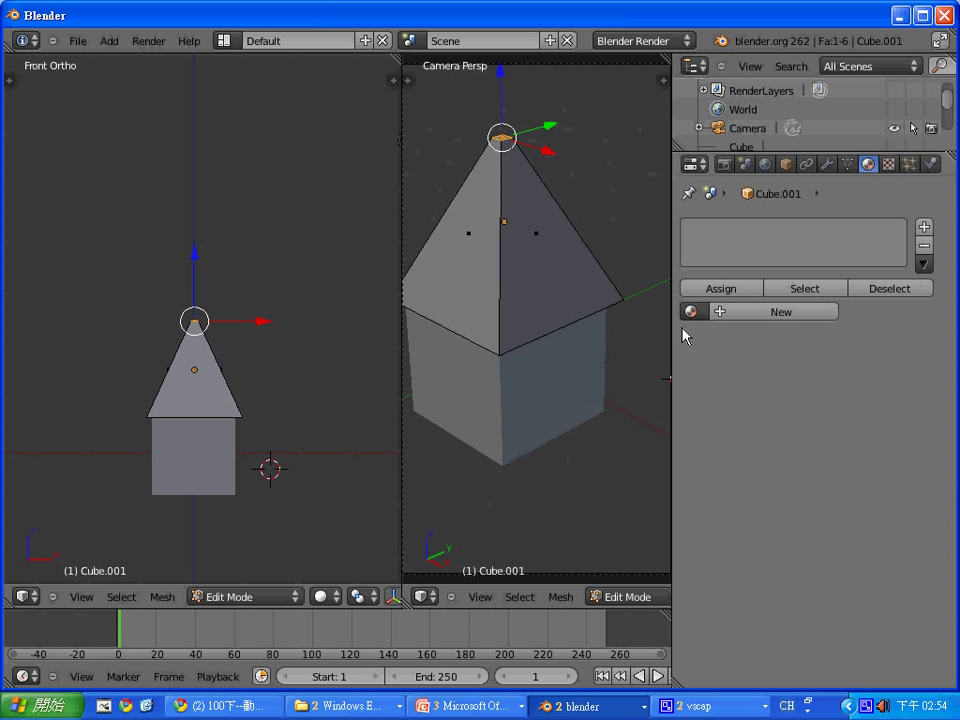
key(Tab)
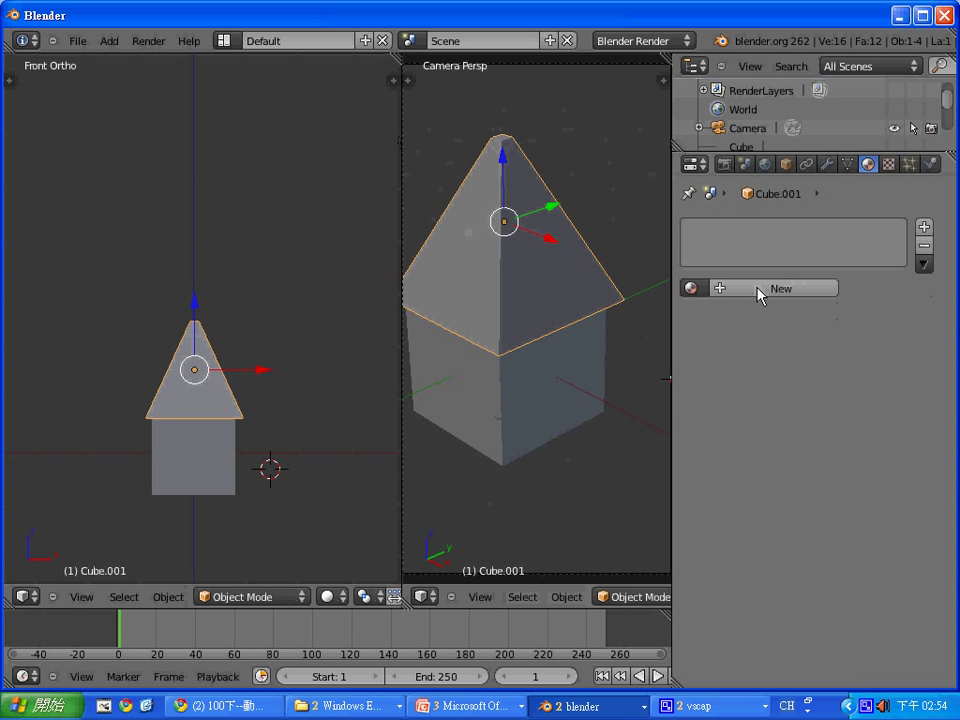
click(760, 290)
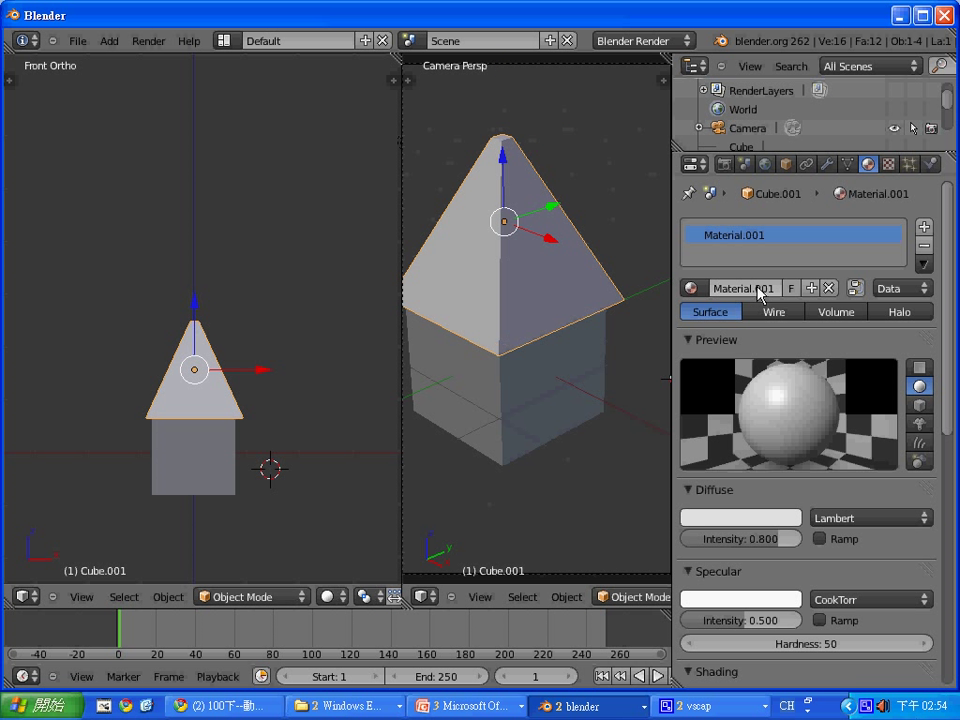
click(778, 514)
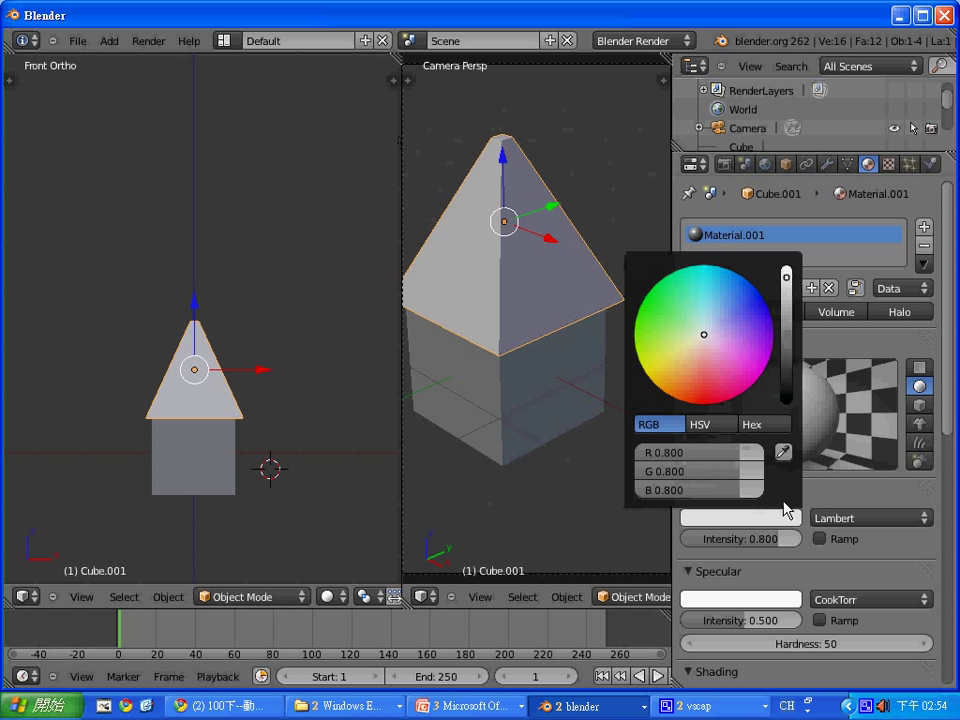
click(677, 380)
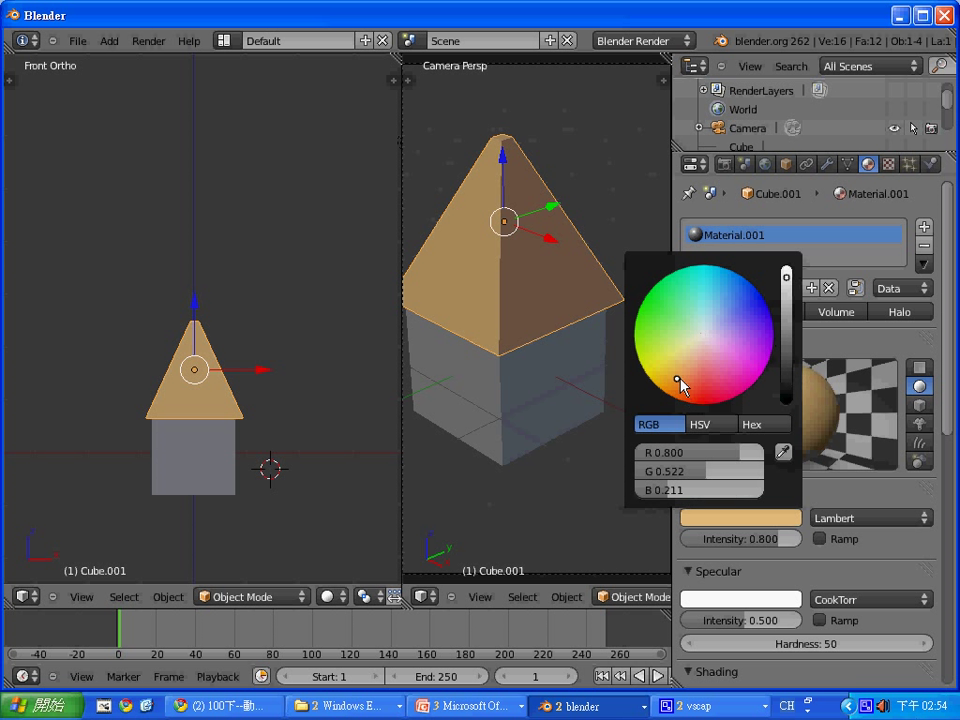
drag(679, 378, 682, 384)
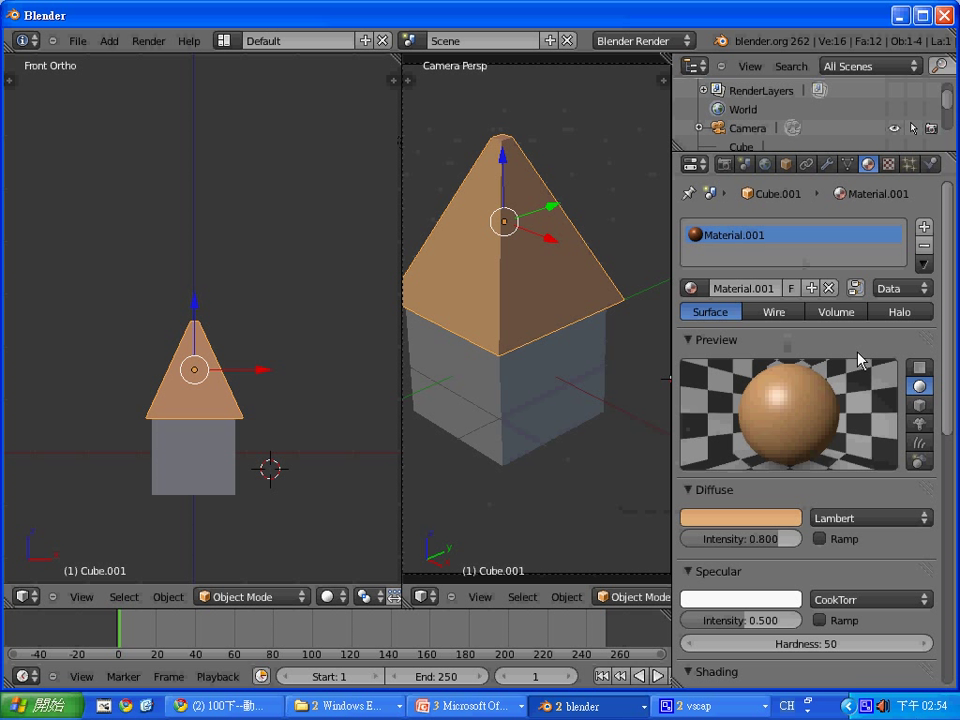
Step: Give the cube body a new blue Material.002 (R 0.198, G 0.269, B 0.800) and render with F12
right_click(164, 486)
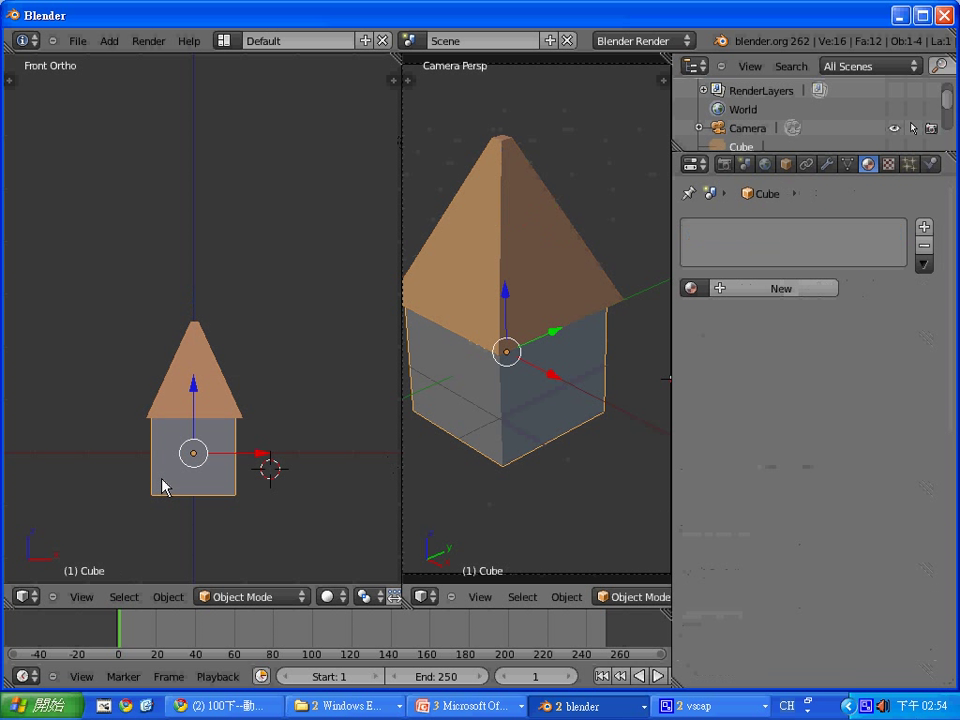
click(812, 297)
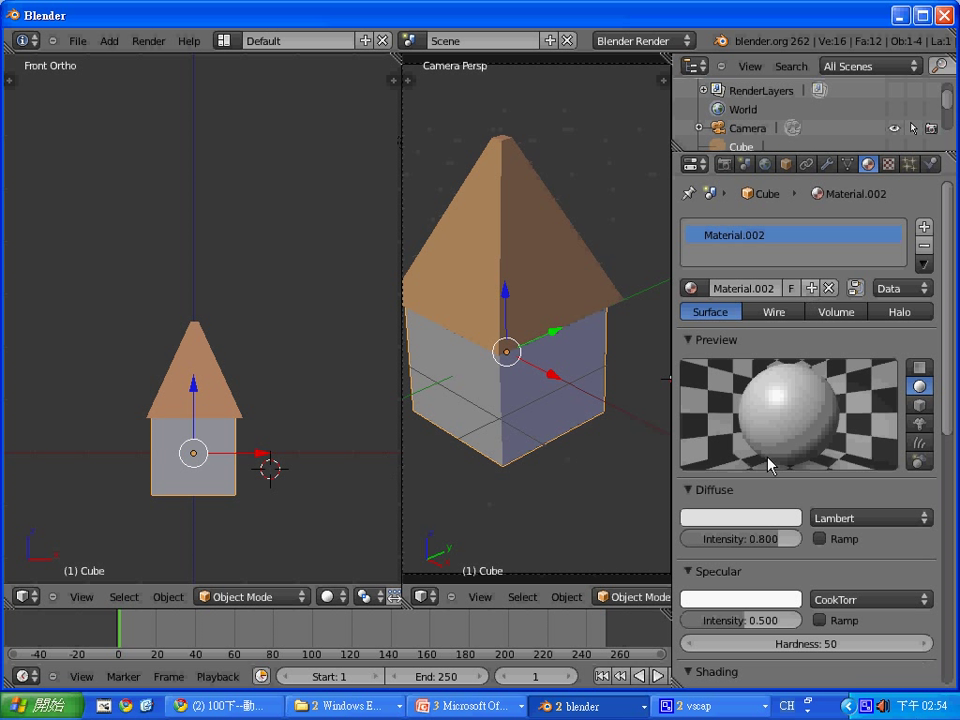
click(757, 518)
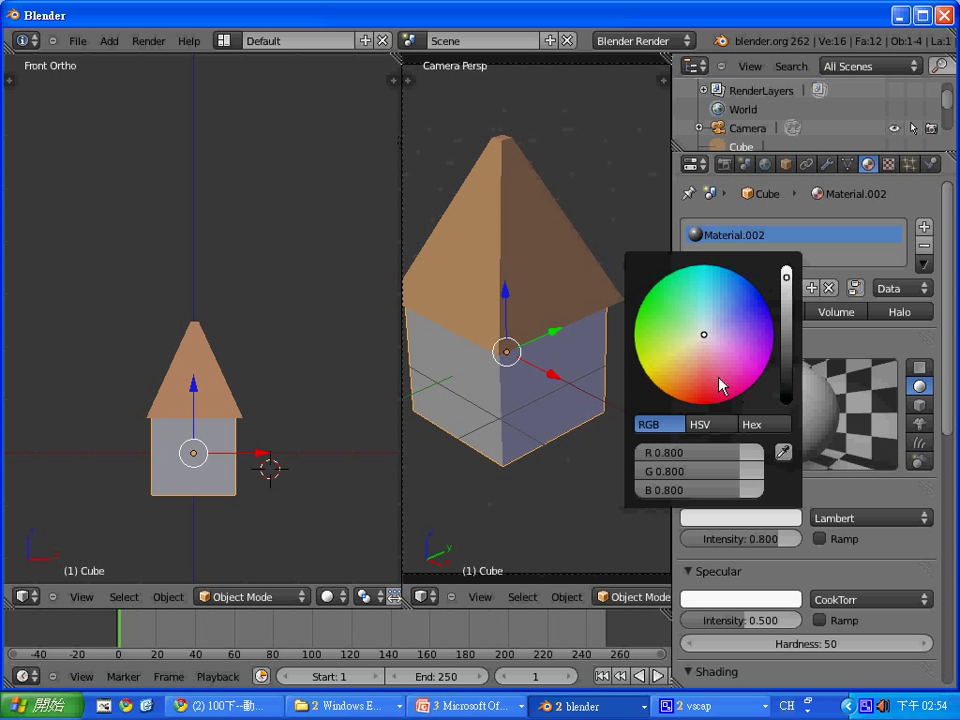
click(748, 302)
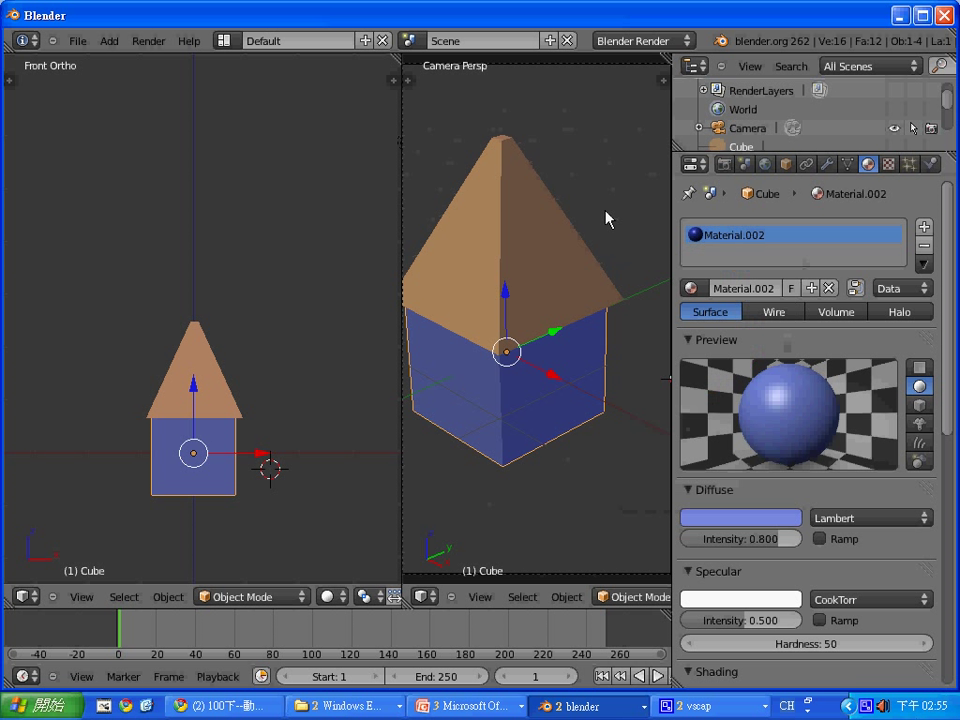
key(F12)
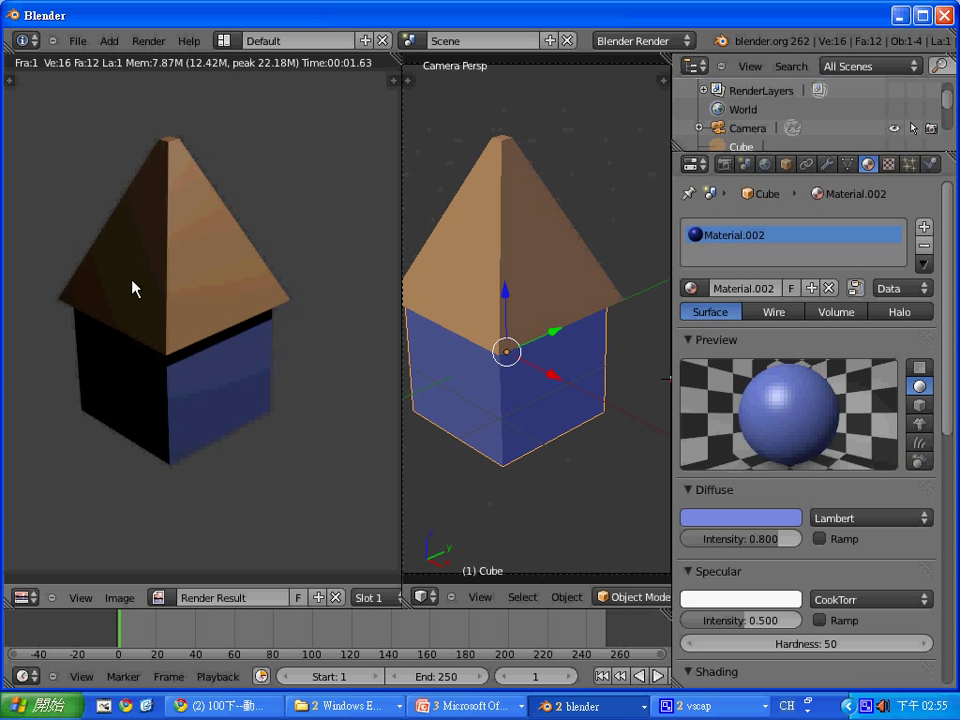
Step: Exit the render, zoom out the Front Ortho view, and select the existing lamp
key(Escape)
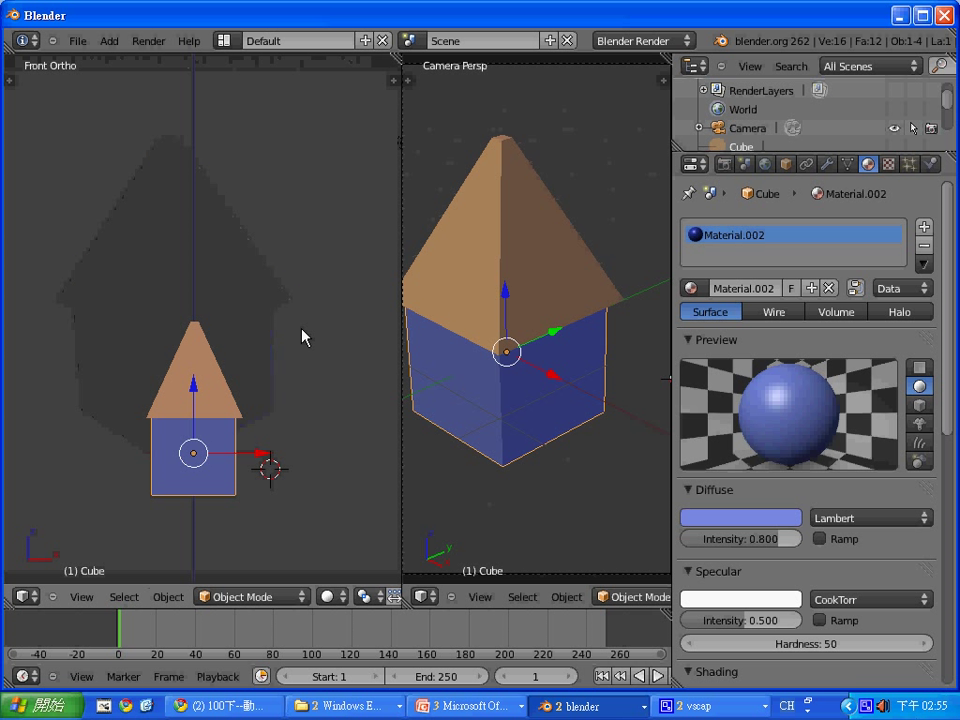
scroll(302, 335, down, 2)
scroll(302, 335, down, 2)
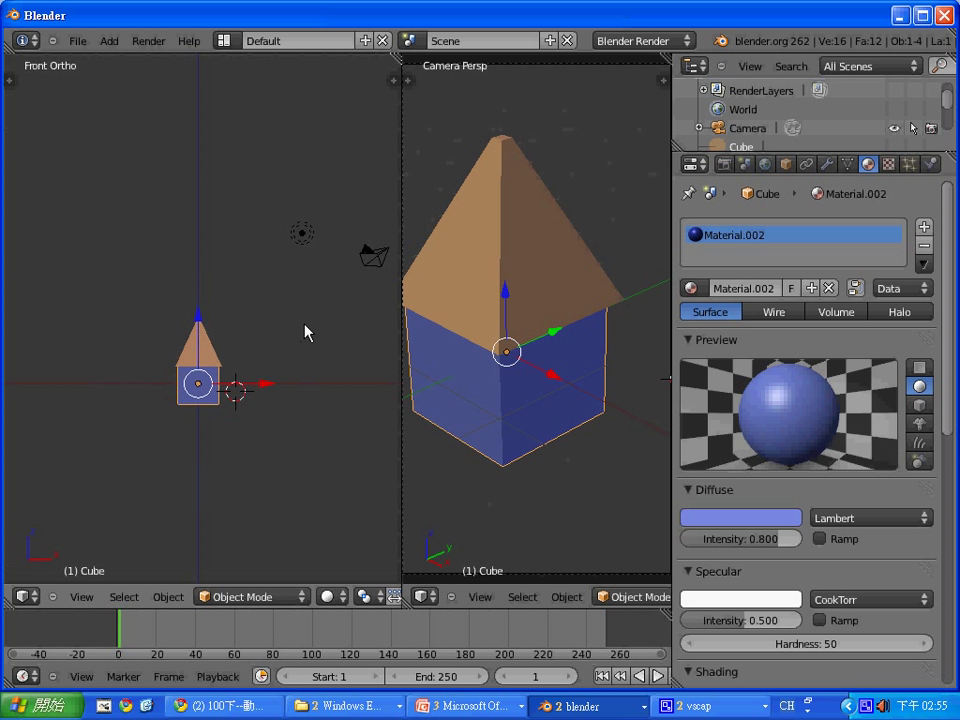
right_click(310, 237)
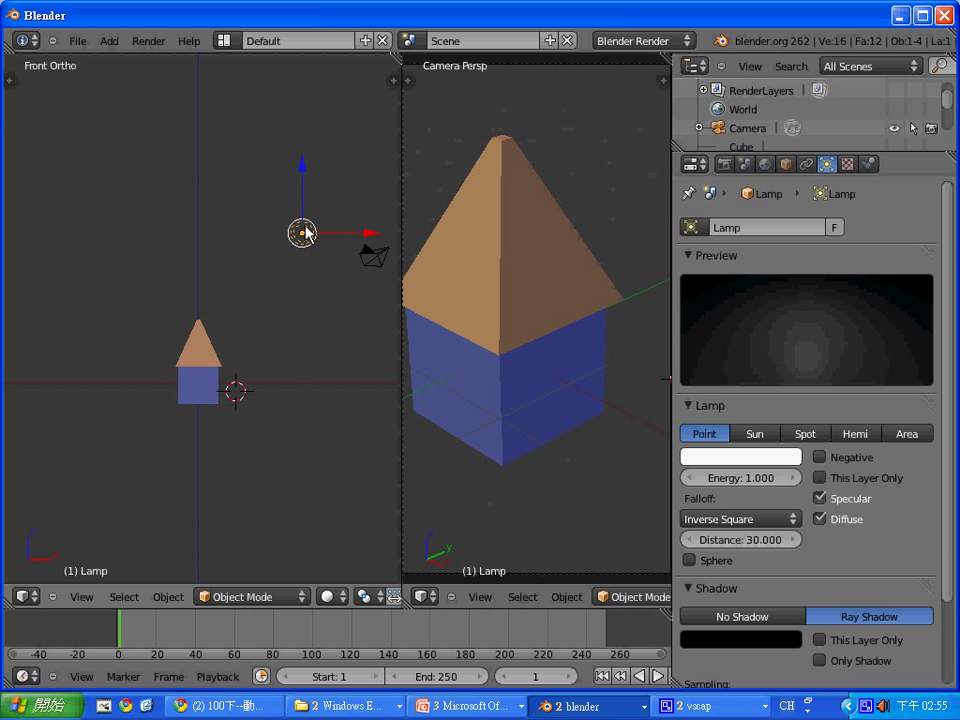
Step: Duplicate the lamp twice, placing one copy left of the house and one above it
key(shift+d)
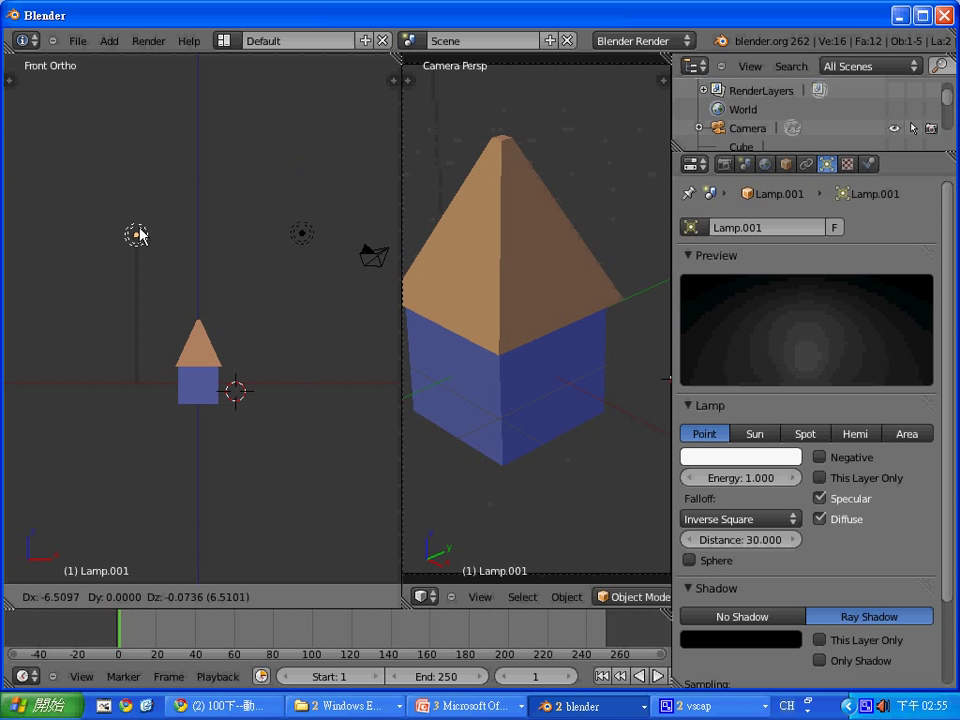
click(140, 234)
key(shift+d)
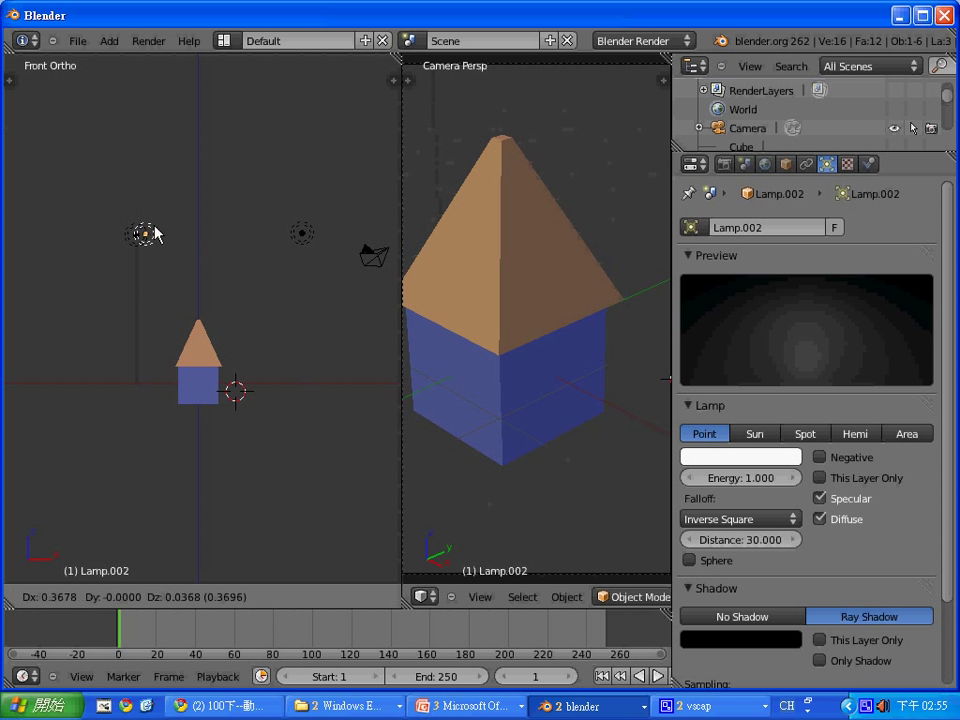
click(244, 236)
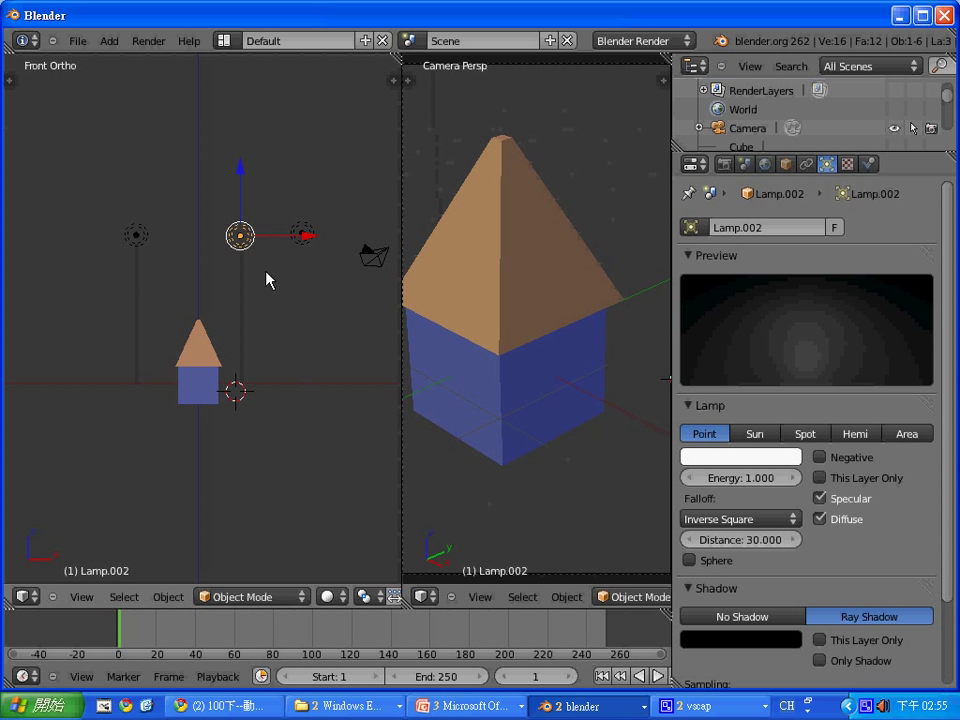
Step: In Top Ortho view, move the third lamp in front of the house, select Lamp.001, and render
click(81, 597)
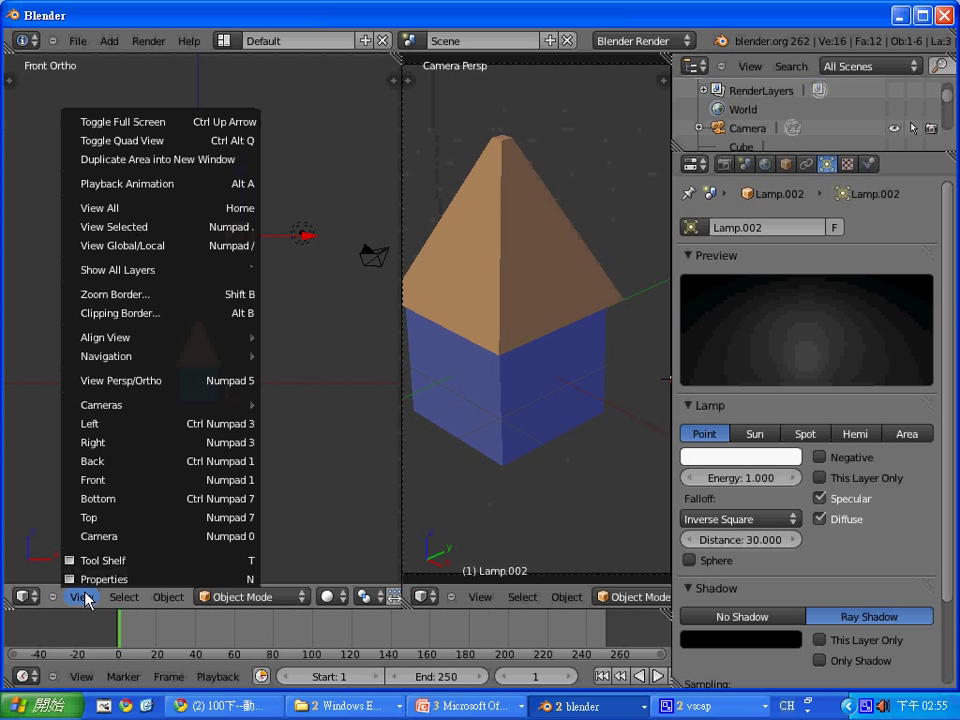
click(110, 515)
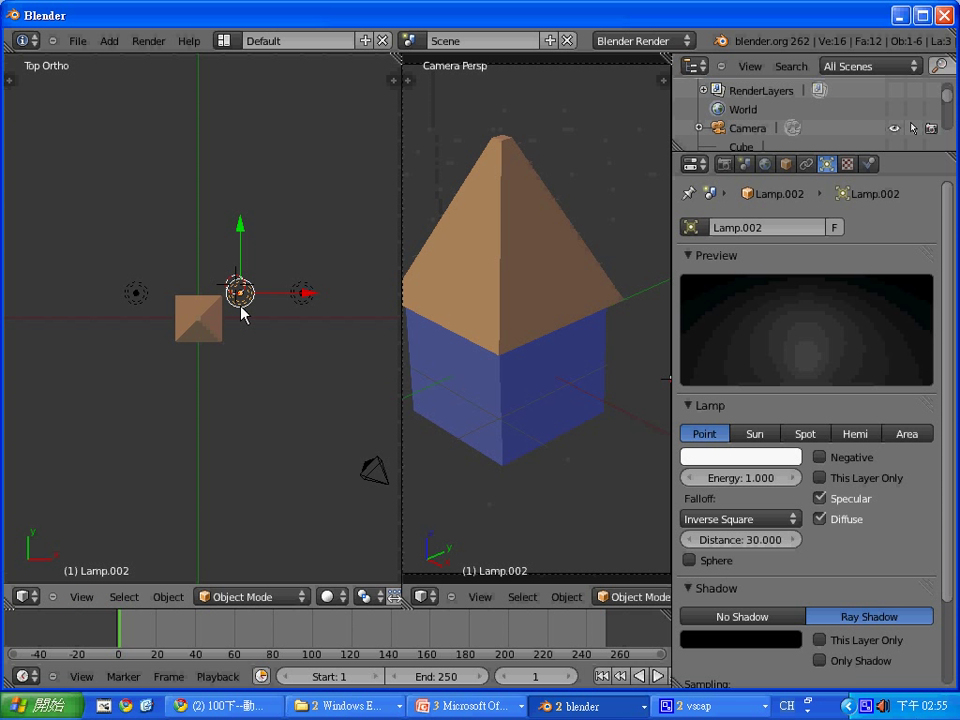
key(g)
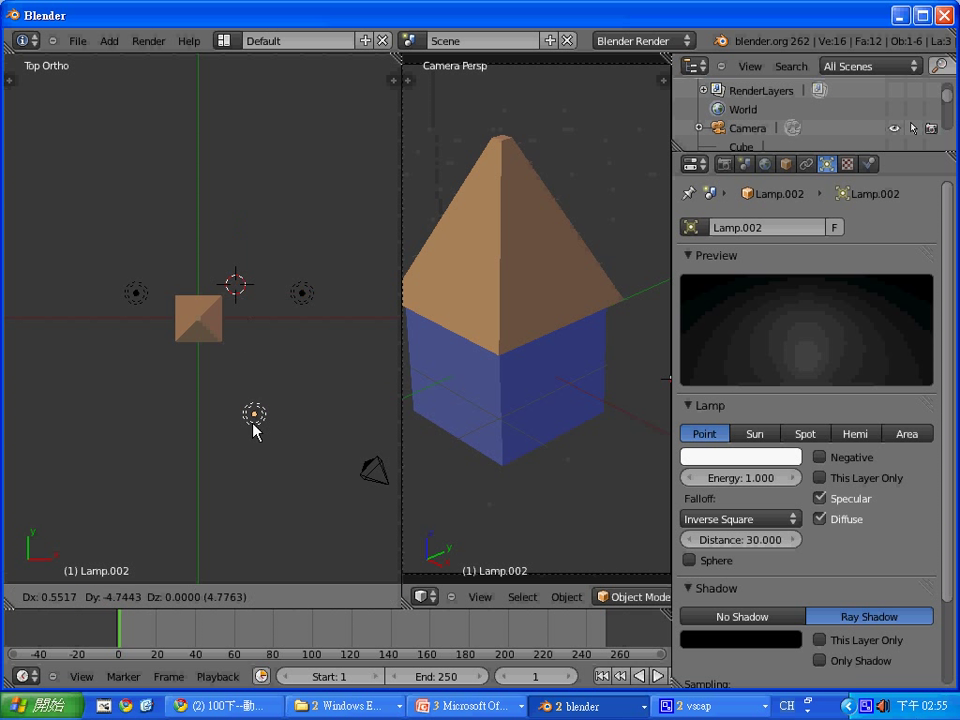
click(244, 438)
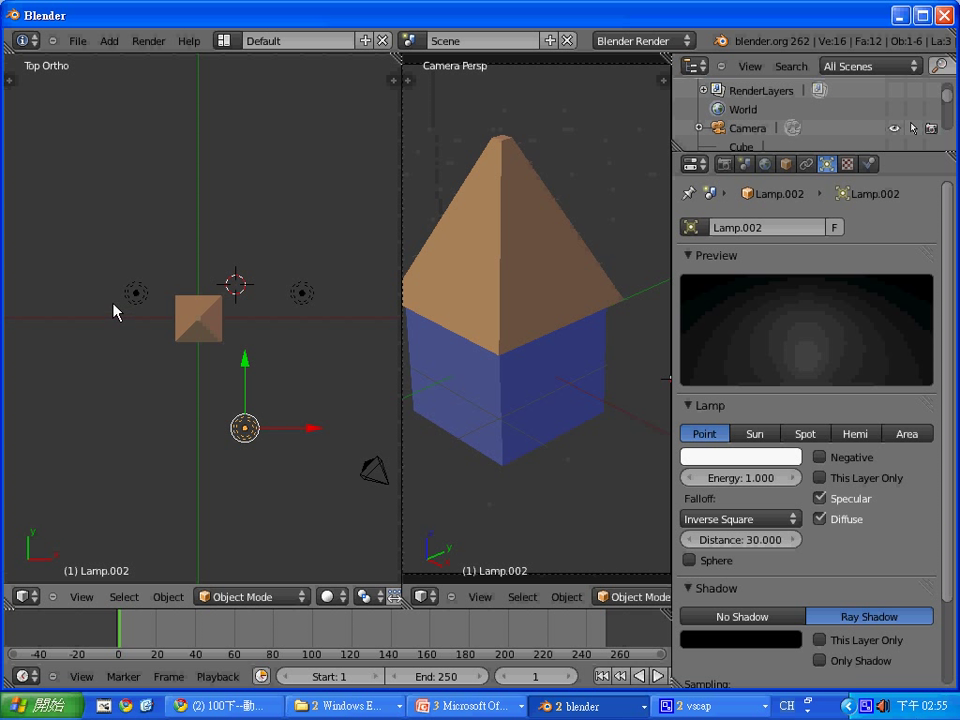
right_click(136, 293)
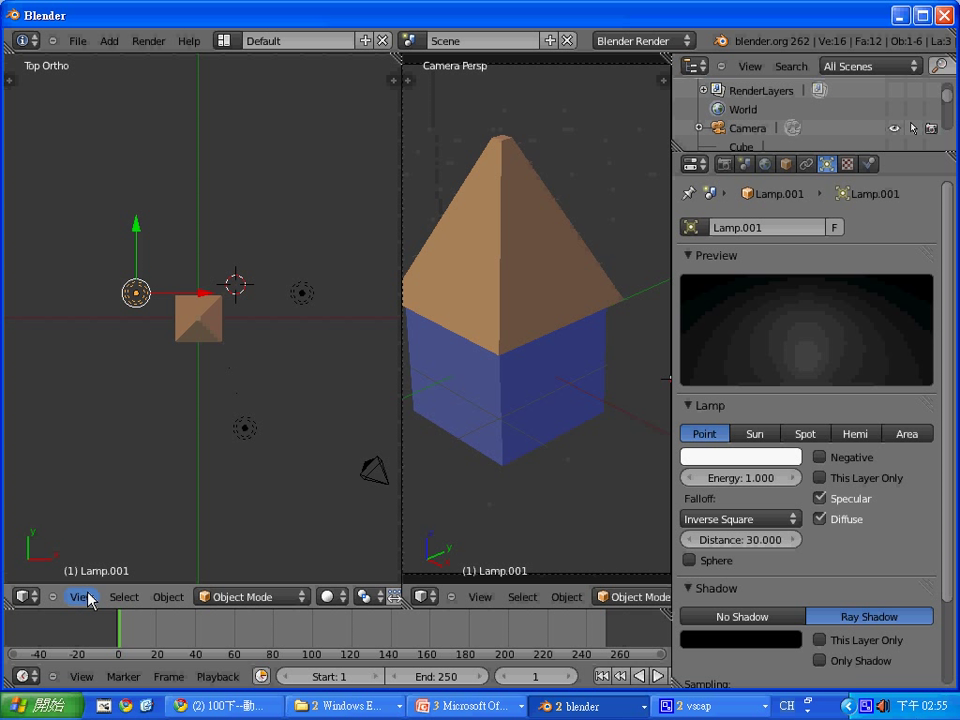
key(F12)
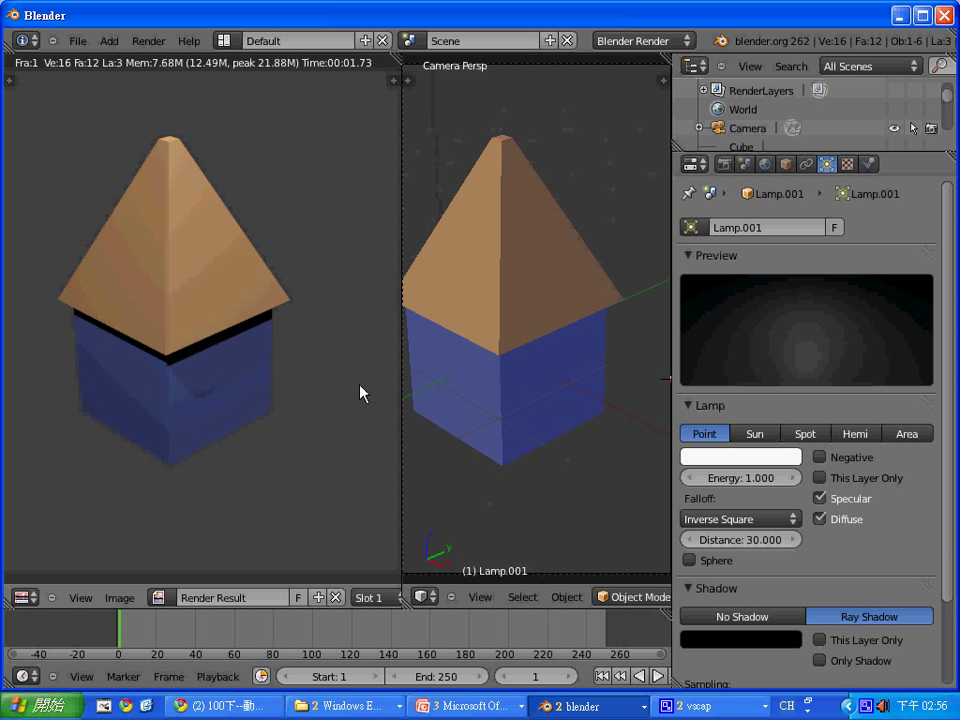
Step: Start Save As and browse to D:\ccc101\BlenderHomeWorks
click(77, 41)
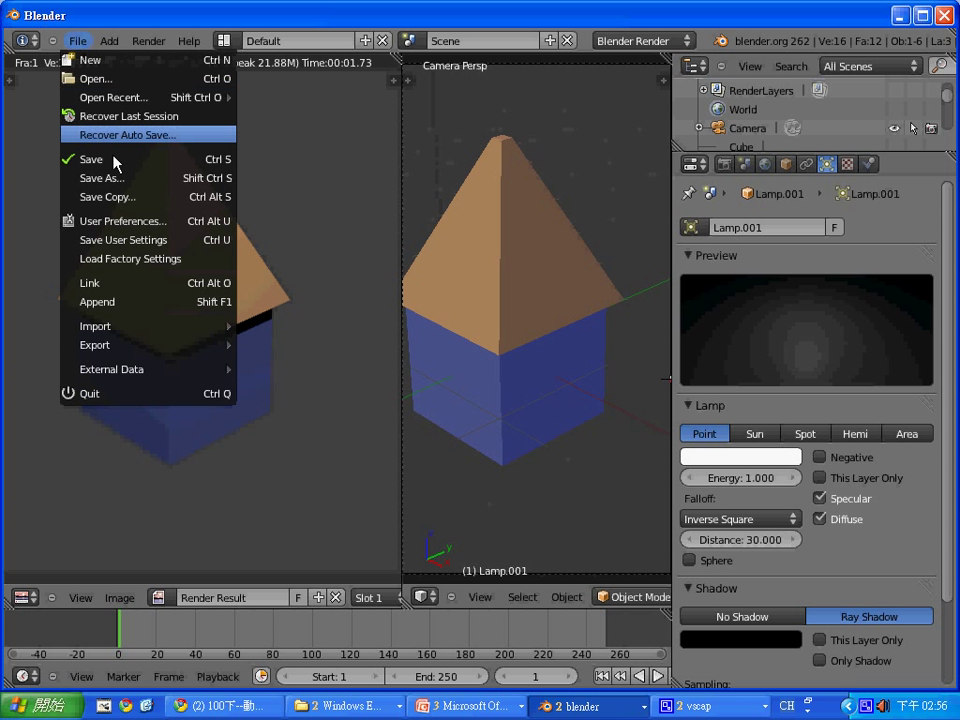
click(116, 160)
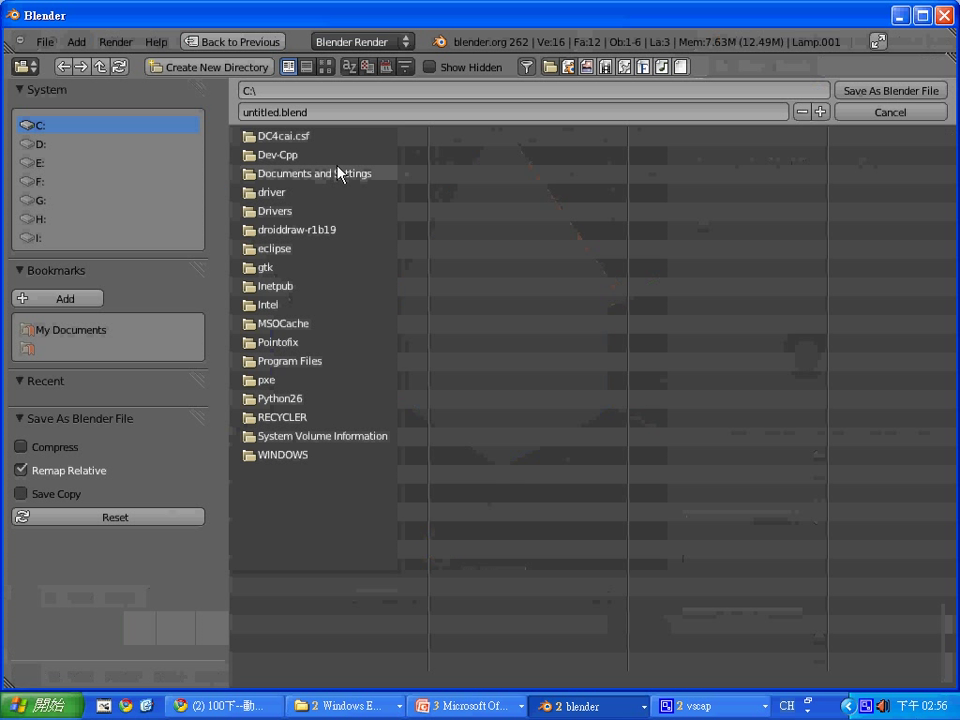
click(37, 147)
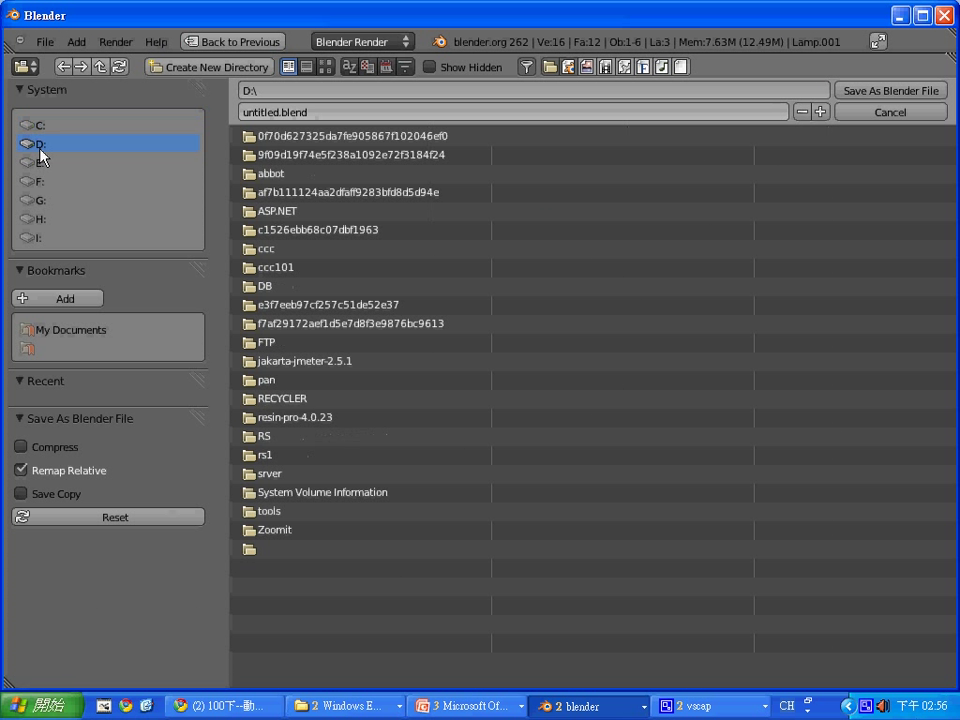
click(290, 270)
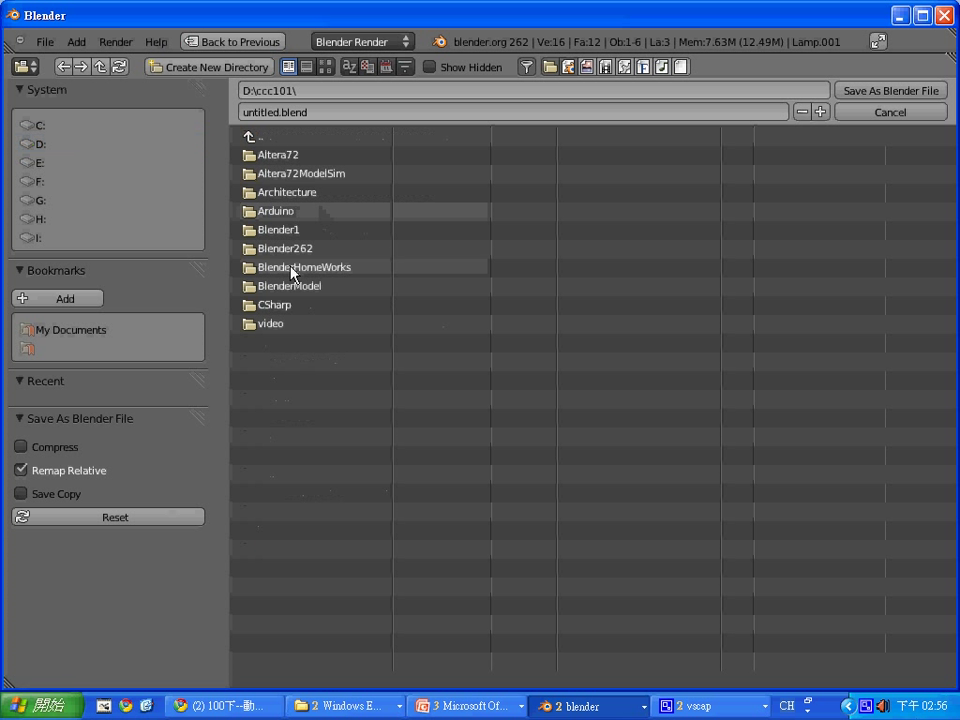
click(305, 268)
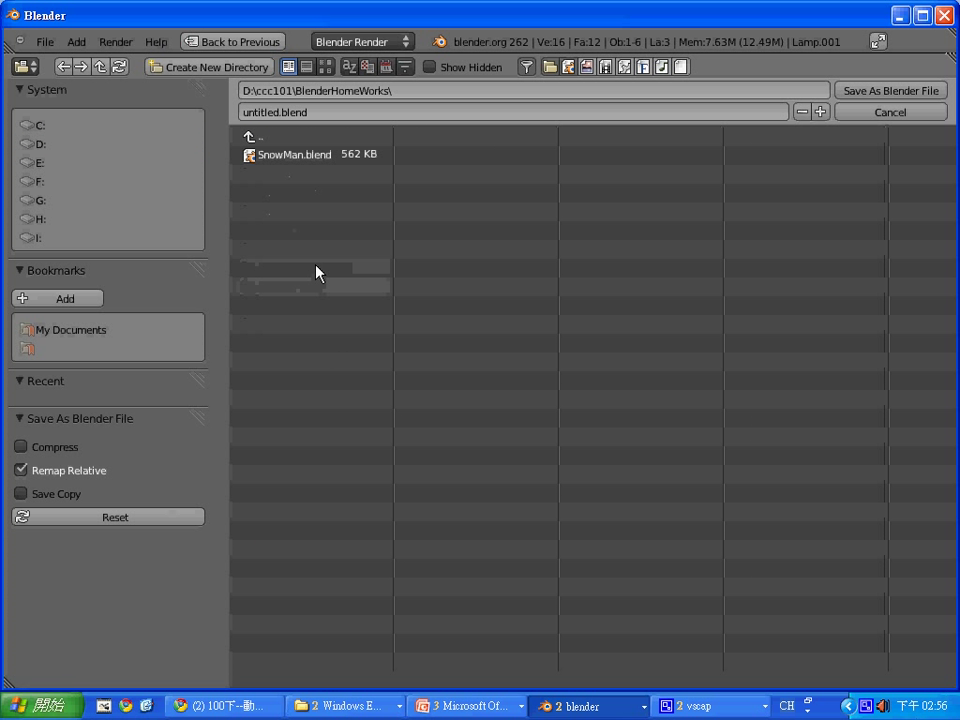
Step: Save the scene in that folder as house.blend
click(338, 112)
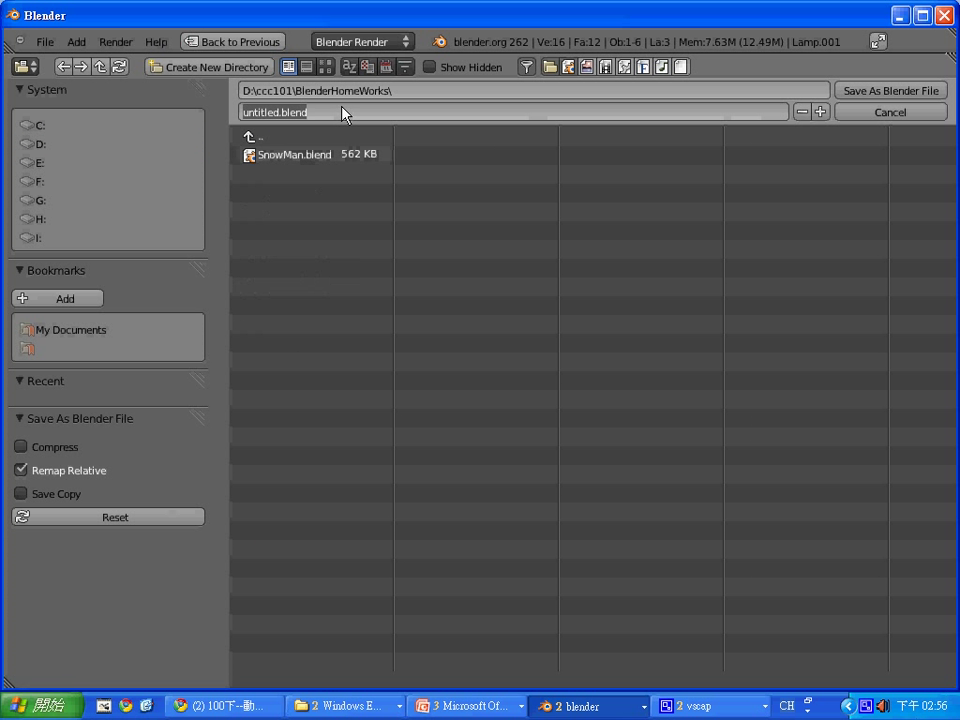
key(Home)
key(Delete)
key(Delete)
key(Delete)
key(Delete)
key(Delete)
key(Delete)
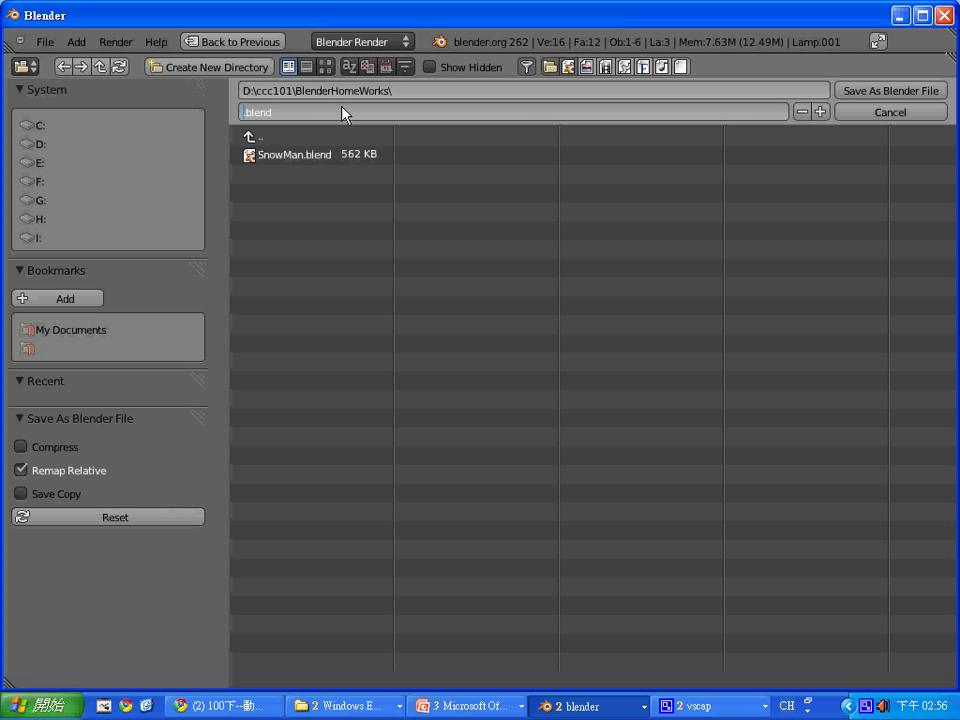
text(house)
key(Return)
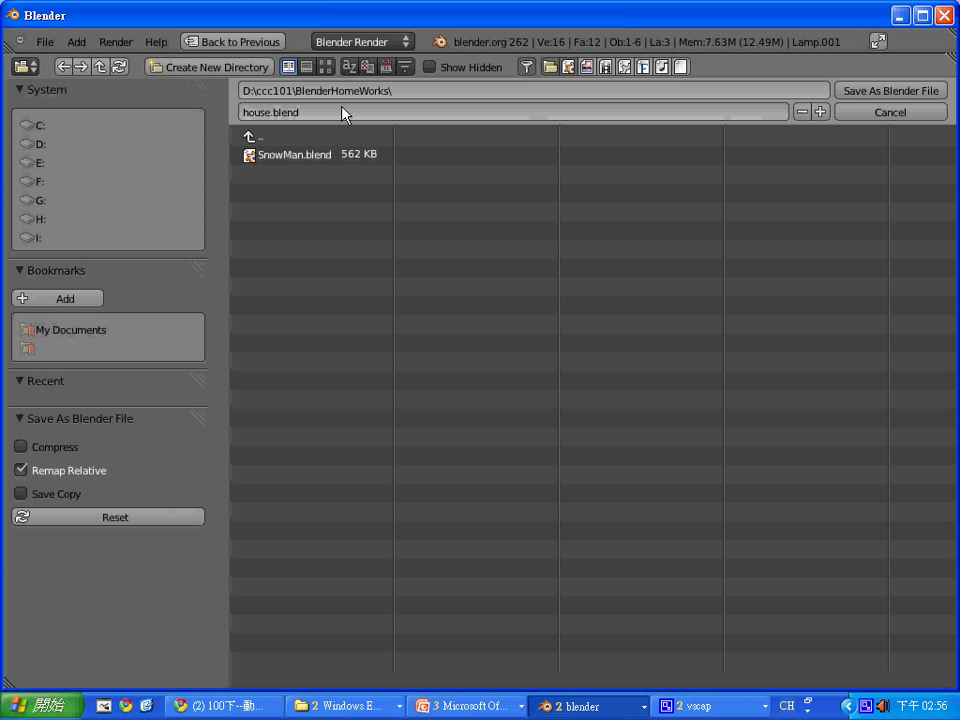
click(879, 91)
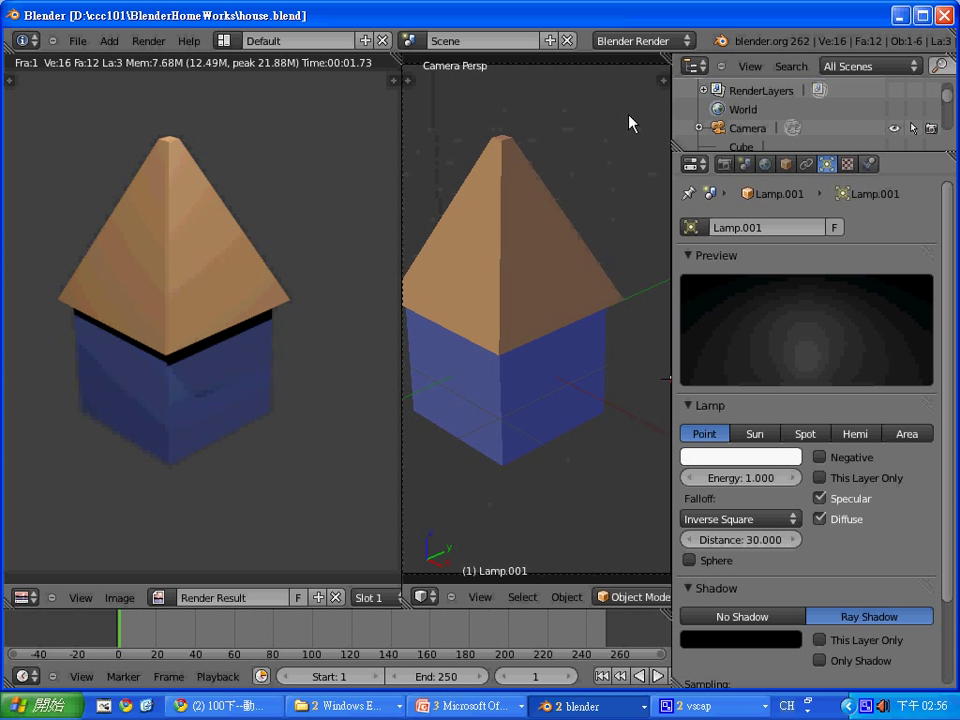
click(222, 705)
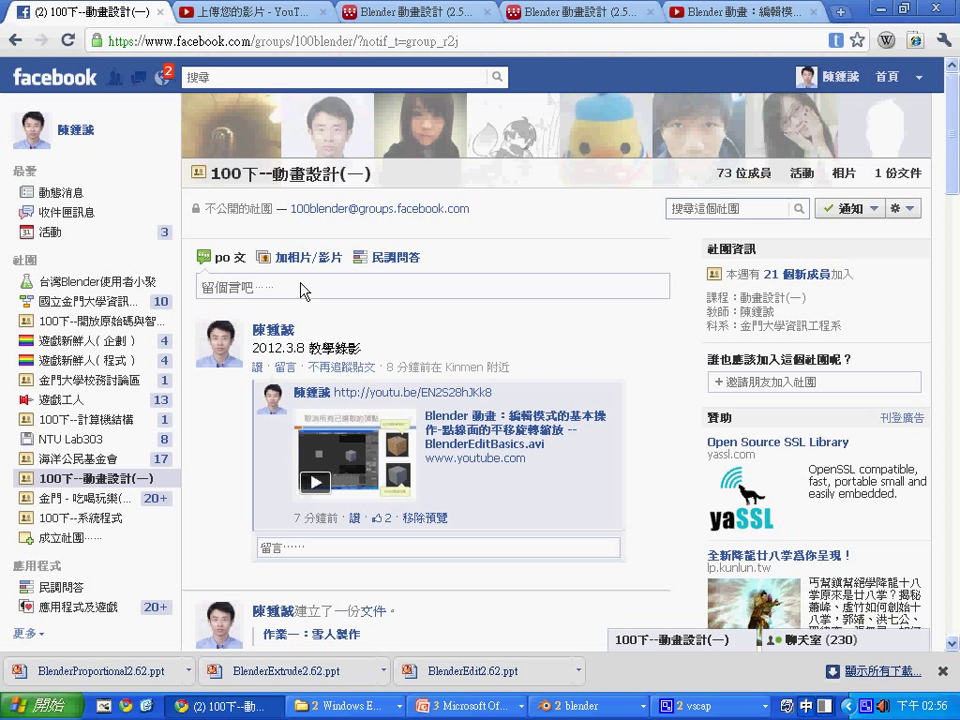
Step: On the group's documents page, approve both pending member requests and start a new document
click(304, 286)
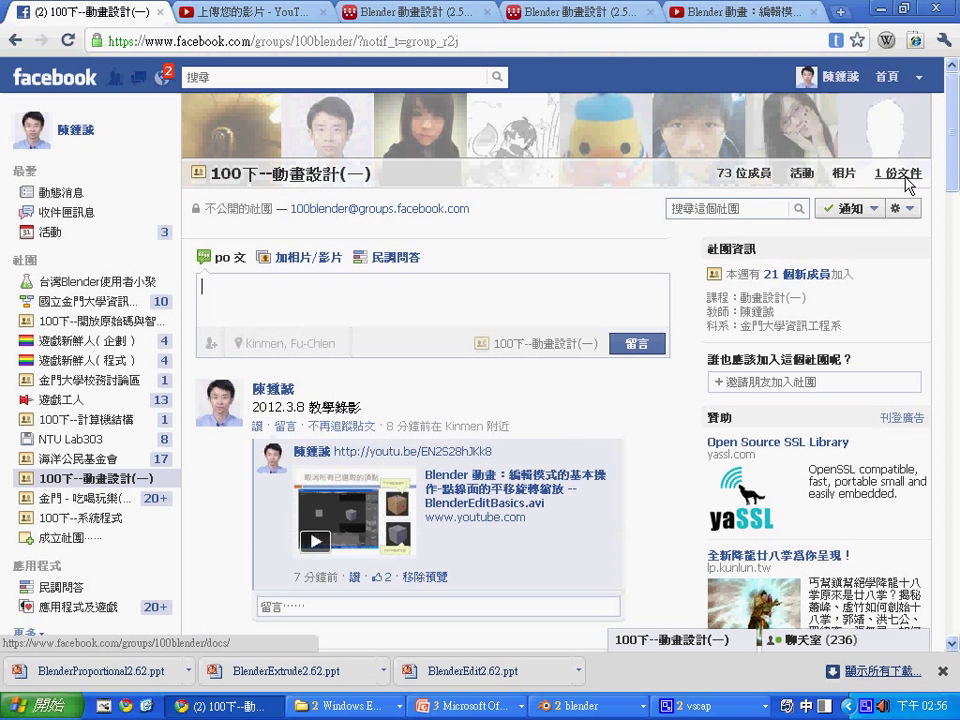
click(897, 180)
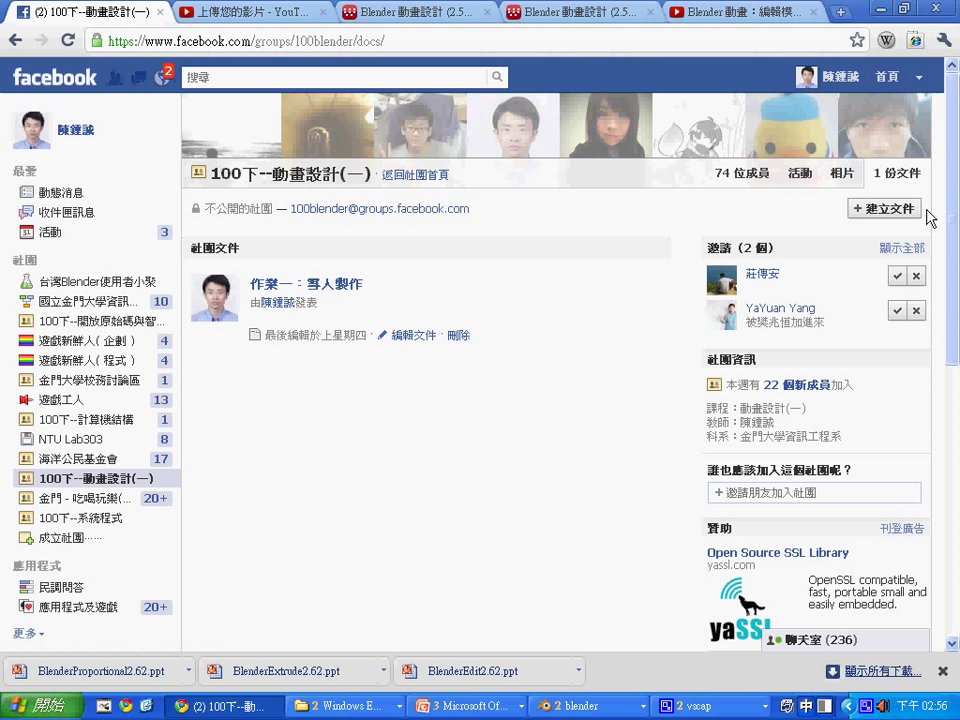
click(896, 278)
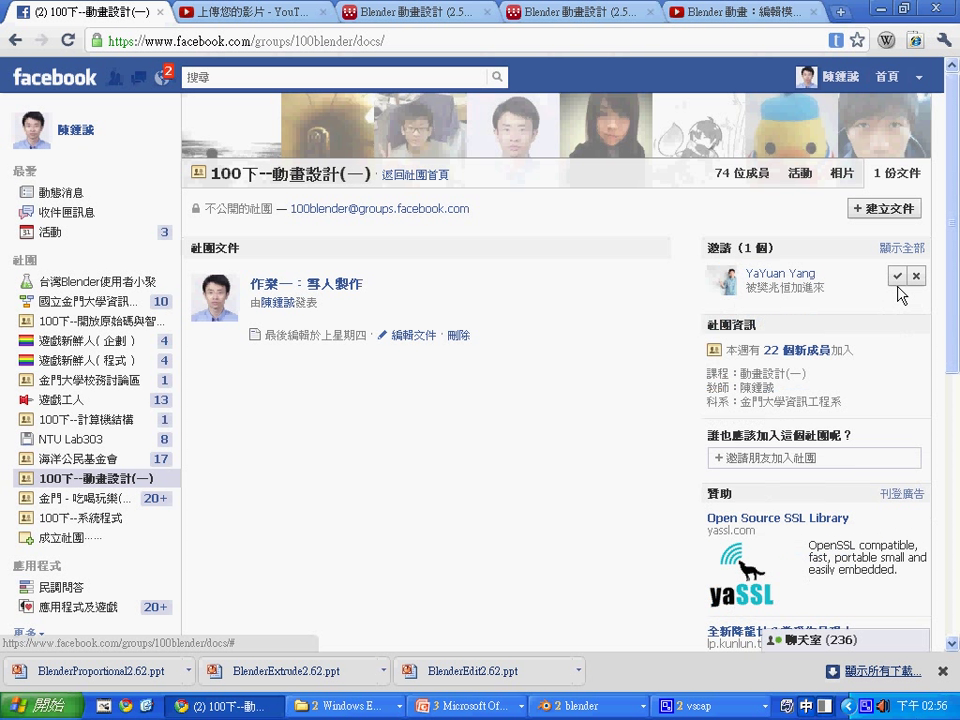
click(896, 278)
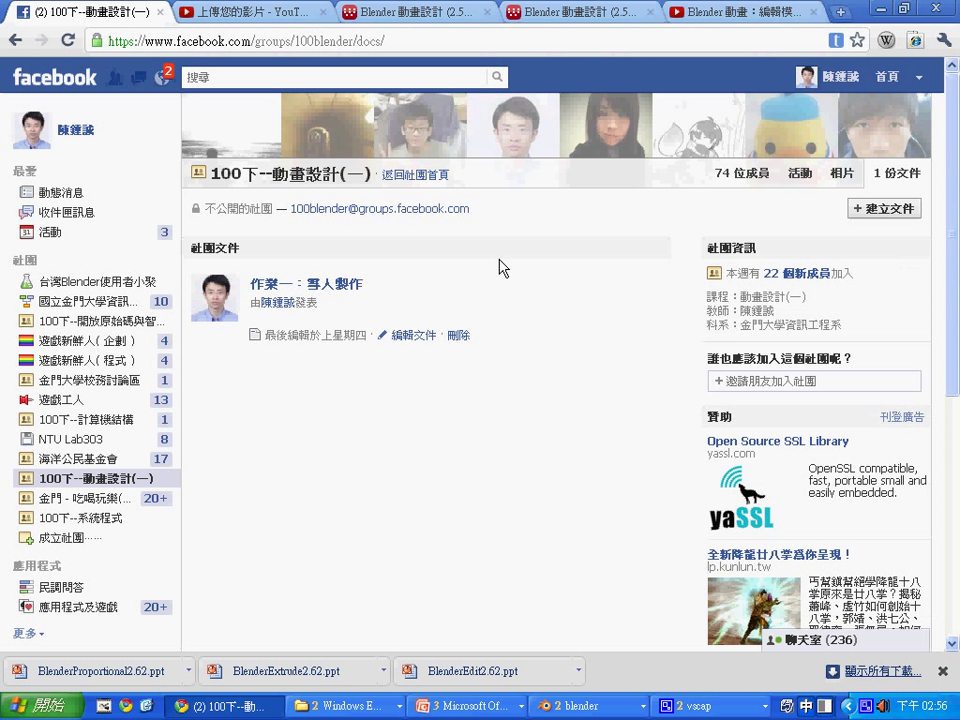
click(882, 212)
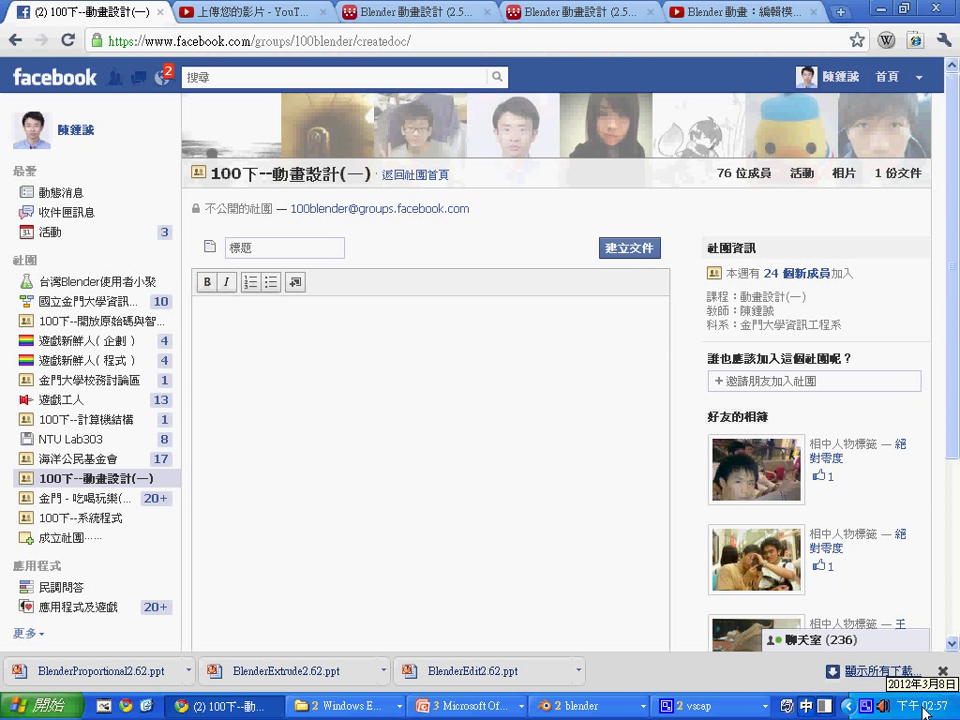
Step: Title the new group document '2012.3.8 作業一：建立一個房子', publish it, and open its comment box
click(289, 252)
text(32)
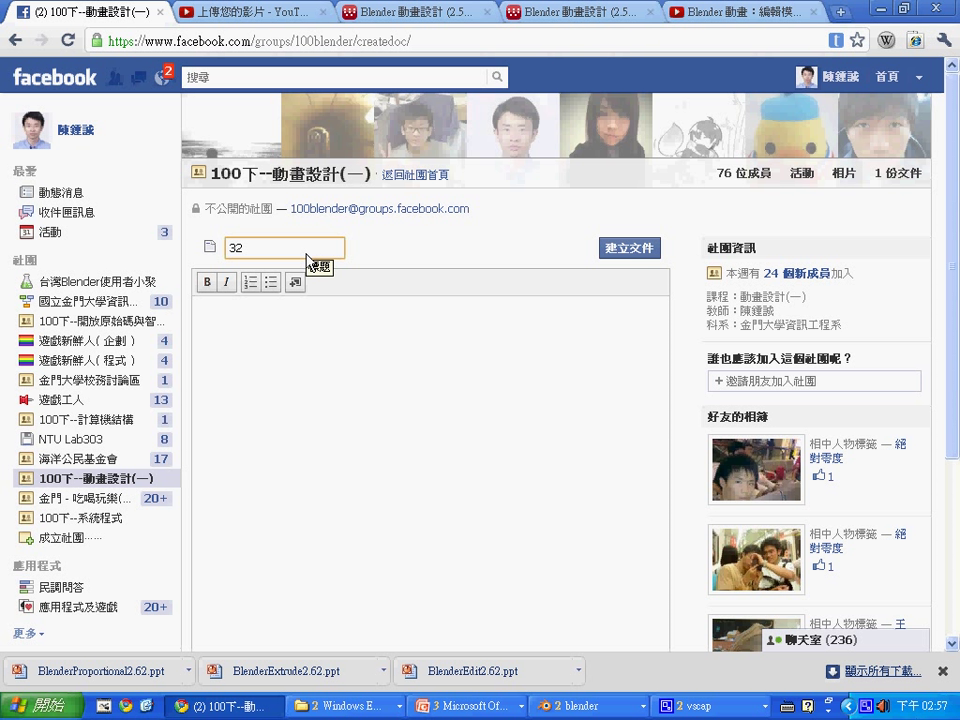
key(BackSpace)
key(BackSpace)
text(2012.3)
text(.8 )
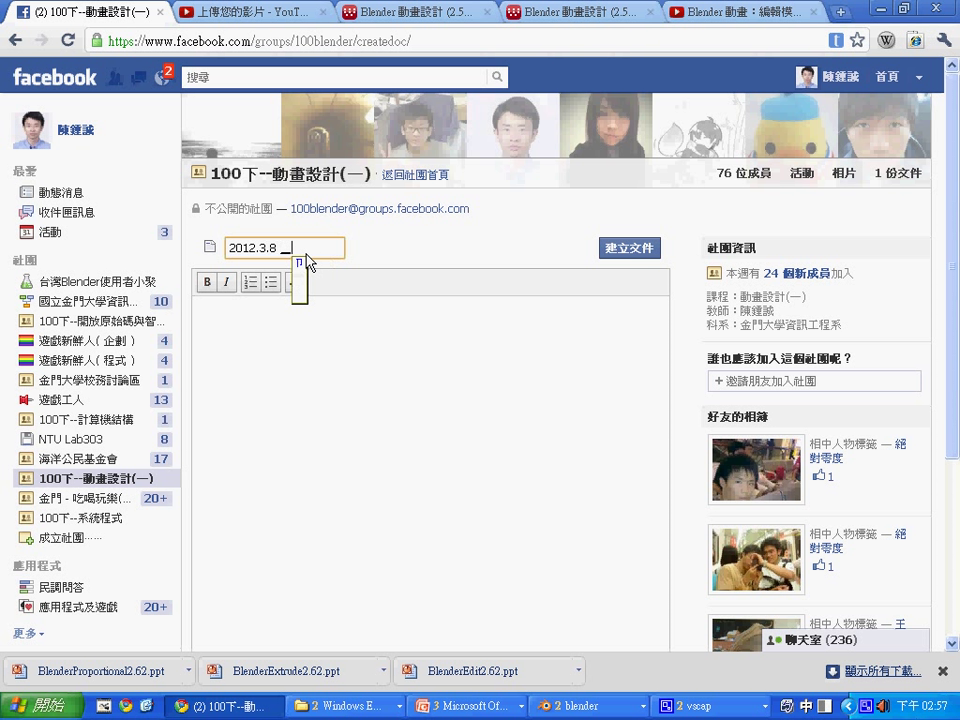
text(作業一)
text(：)
text(建立一)
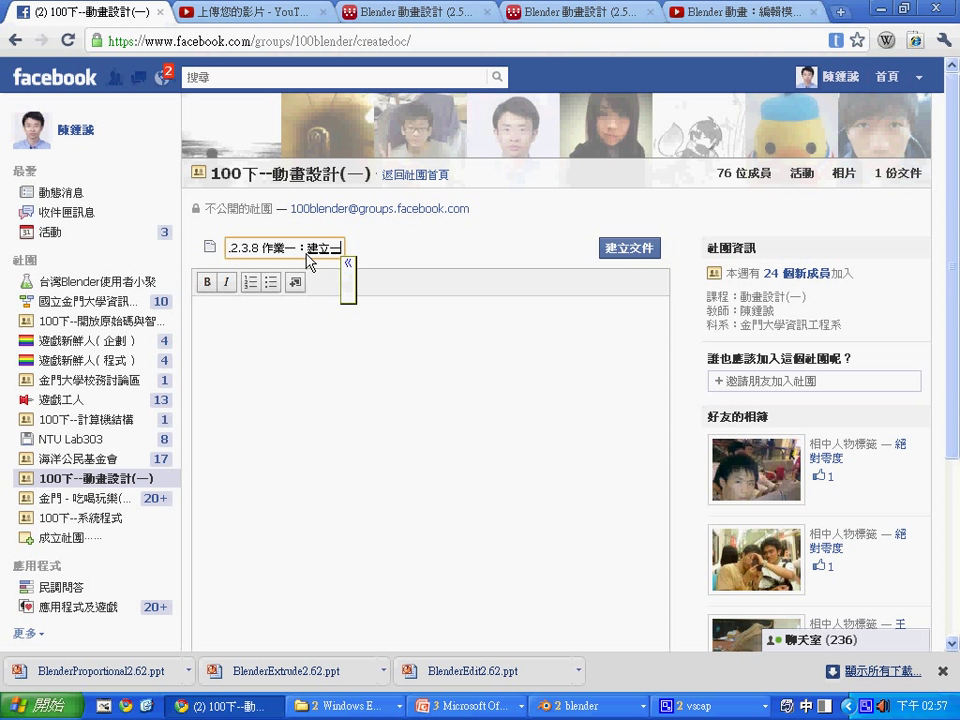
text(個居)
text(子)
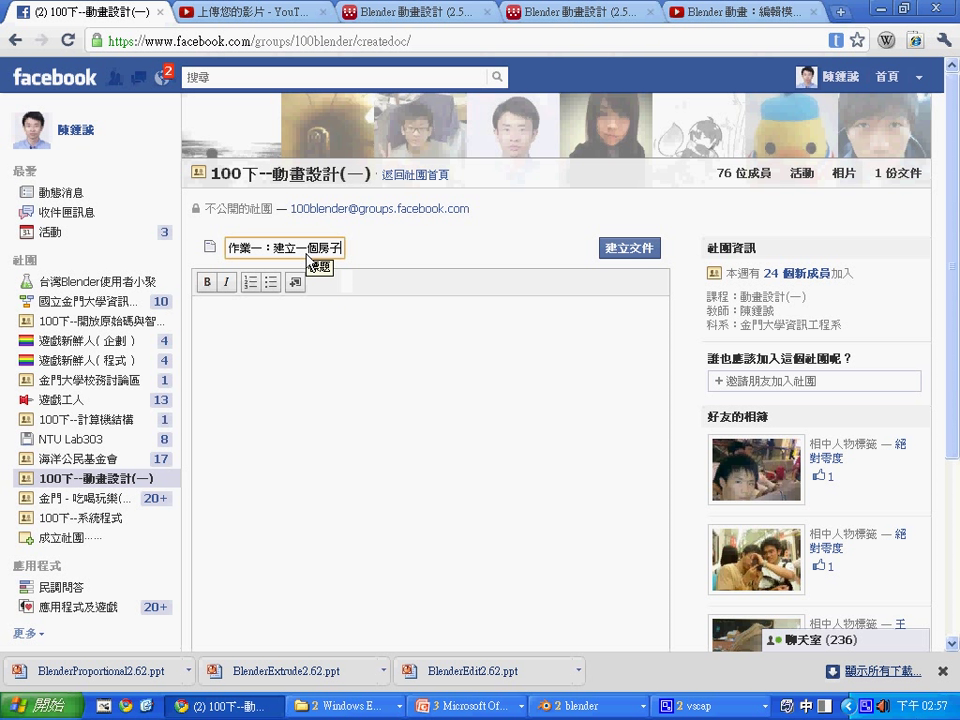
key(Return)
key(Home)
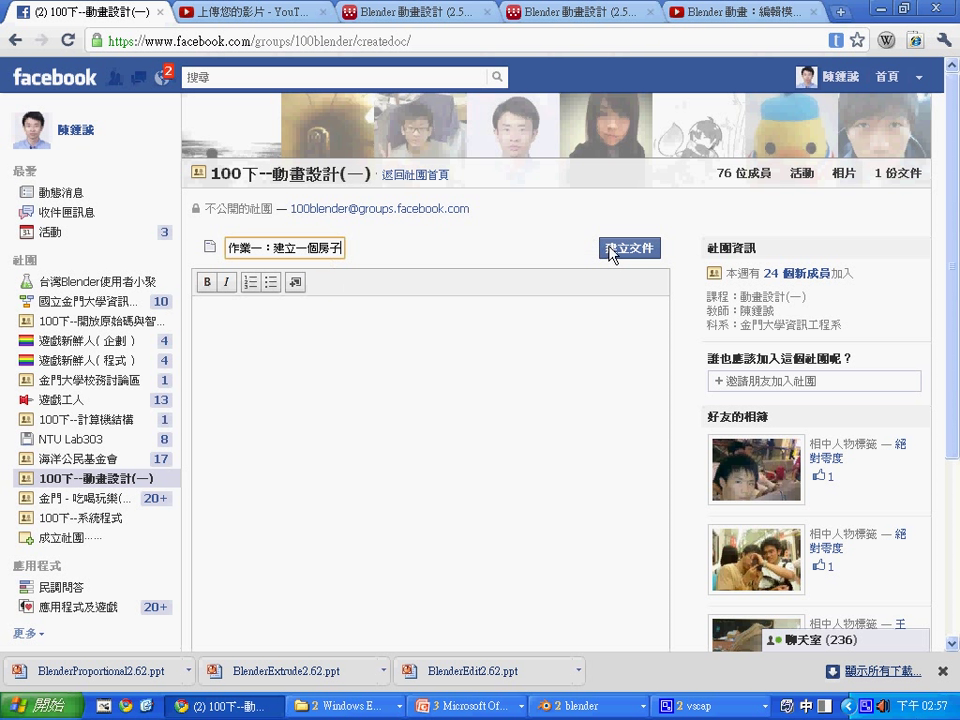
text(2012.3.8)
click(608, 252)
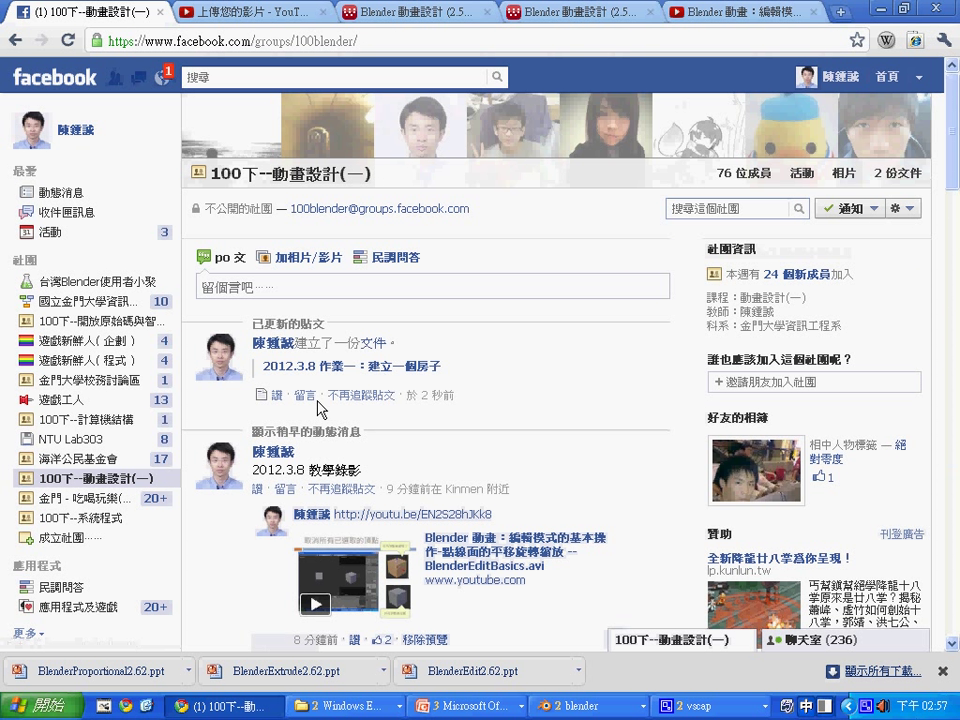
click(306, 396)
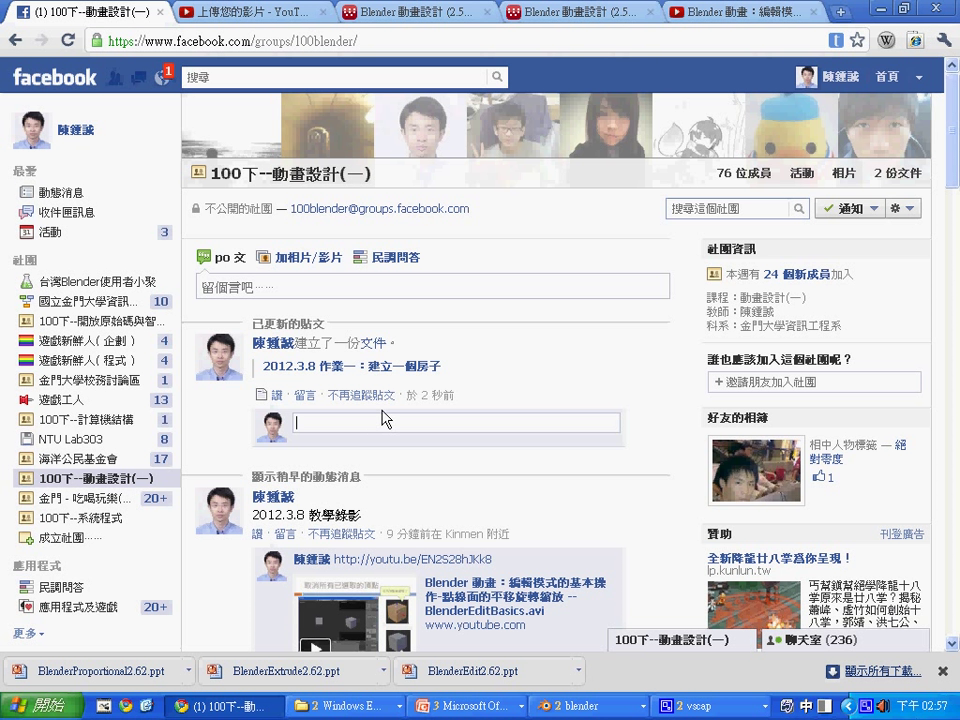